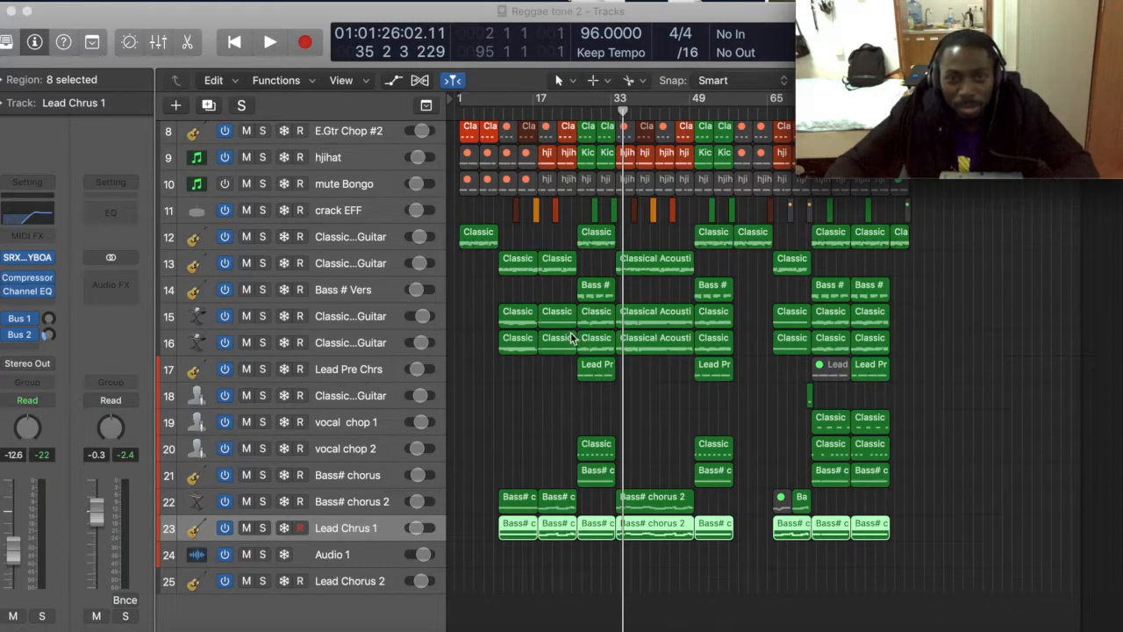
# - Play the full arrangement from the beginning to about bar 35
pyautogui.click(234, 41)
pyautogui.press('space')
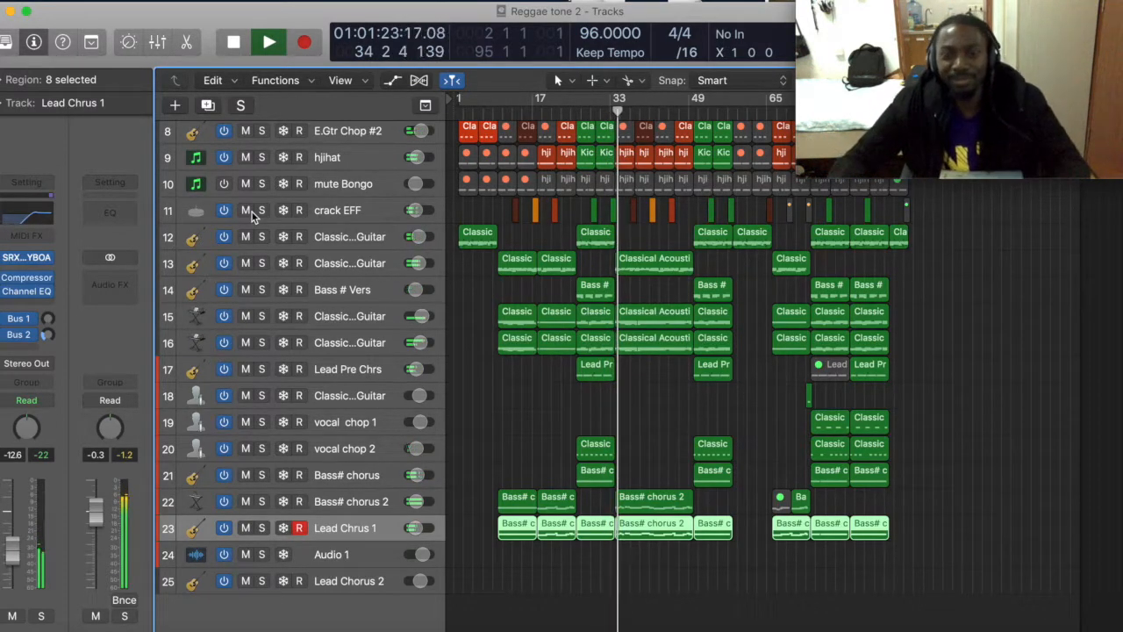
pyautogui.press('space')
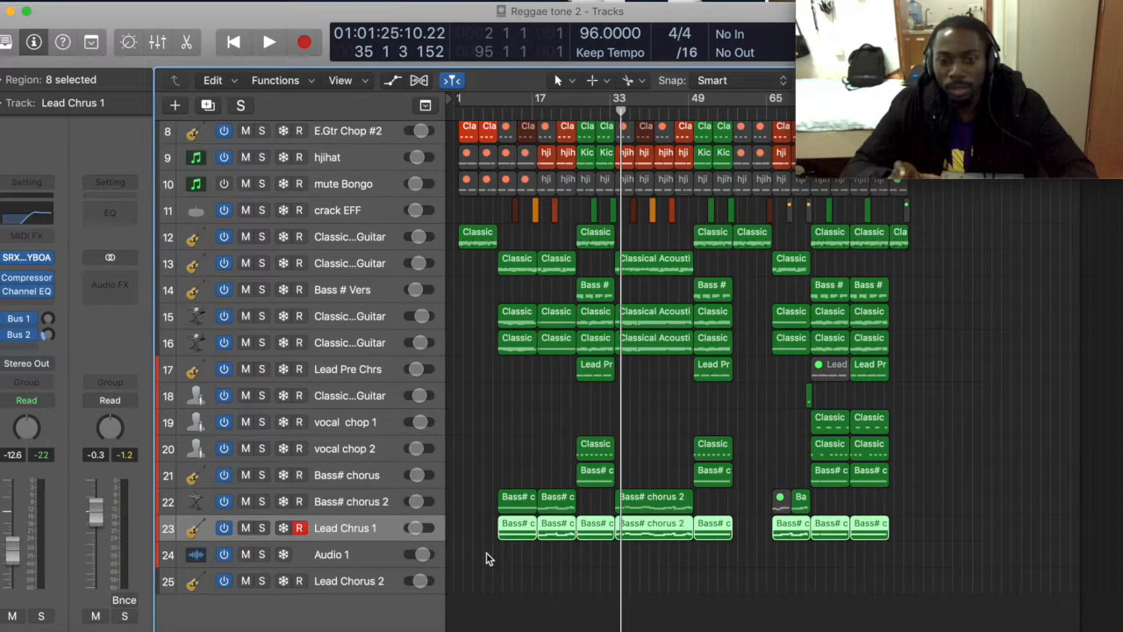
pyautogui.scroll(2, 488, 537)
pyautogui.scroll(-2, 488, 537)
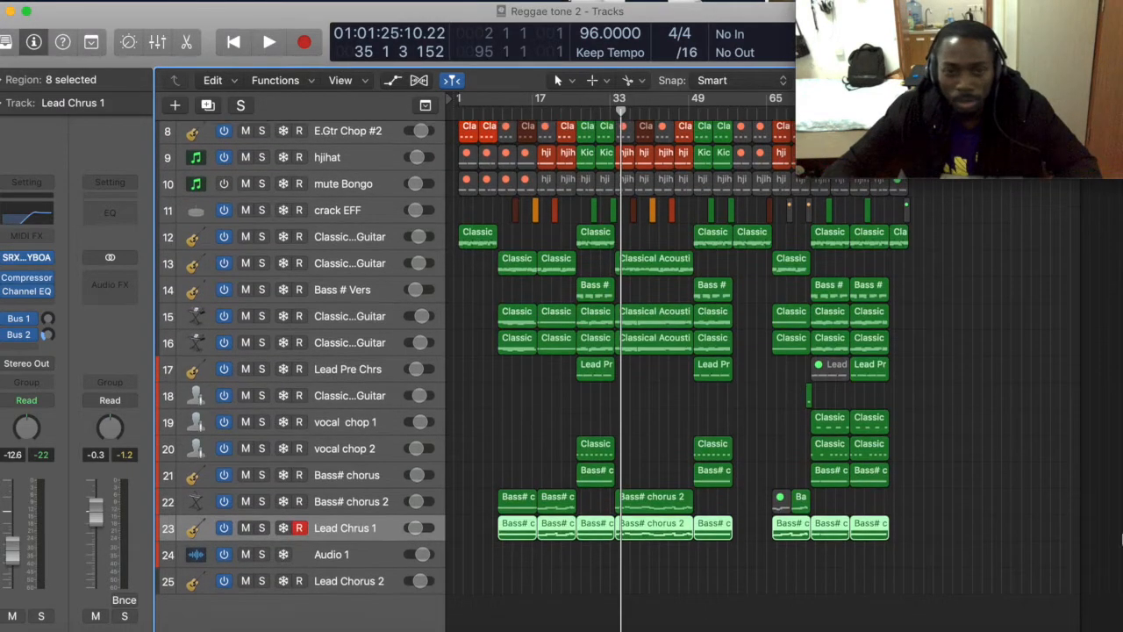
# - Solo the Lead Chrus 1 and Bass# chorus 2 tracks and play them together from around bar 11
pyautogui.click(262, 528)
pyautogui.click(263, 502)
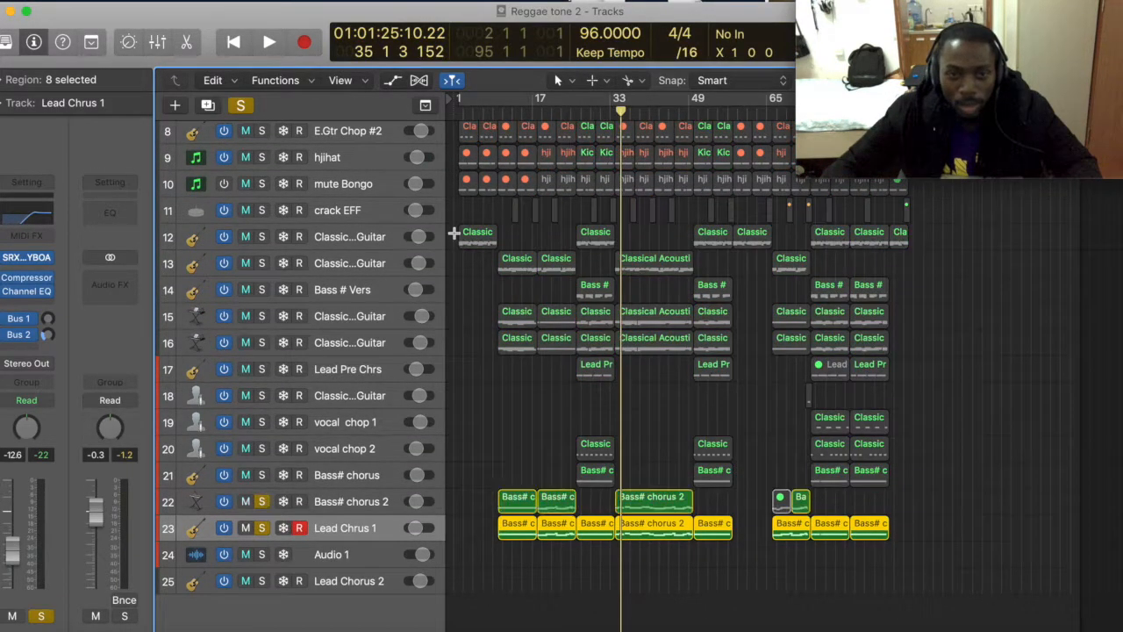
pyautogui.click(504, 107)
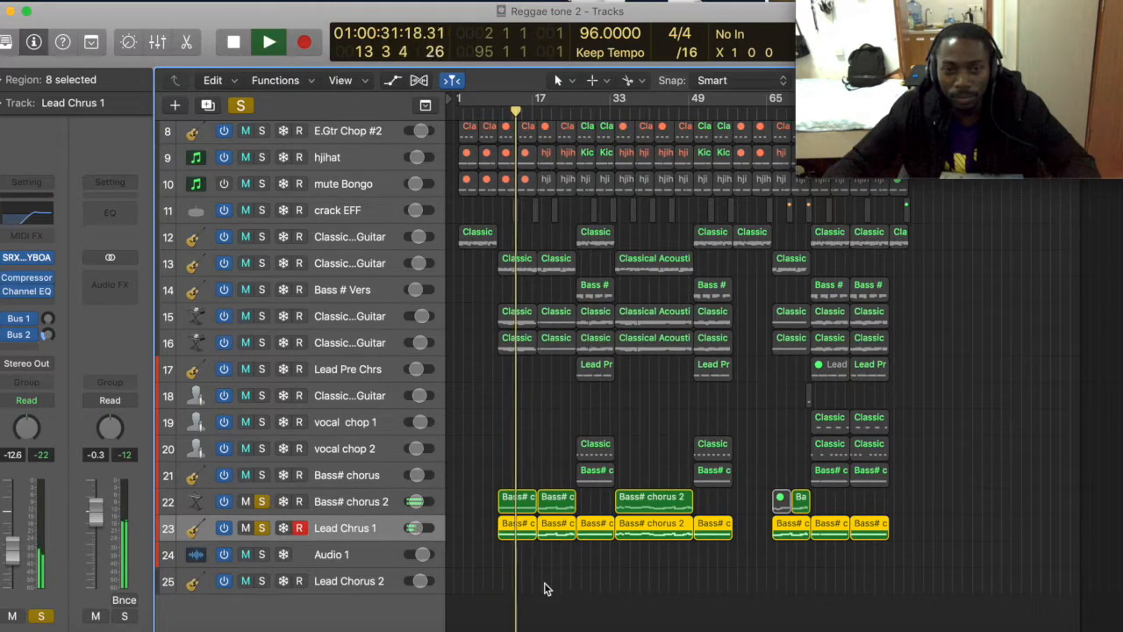
pyautogui.press('space')
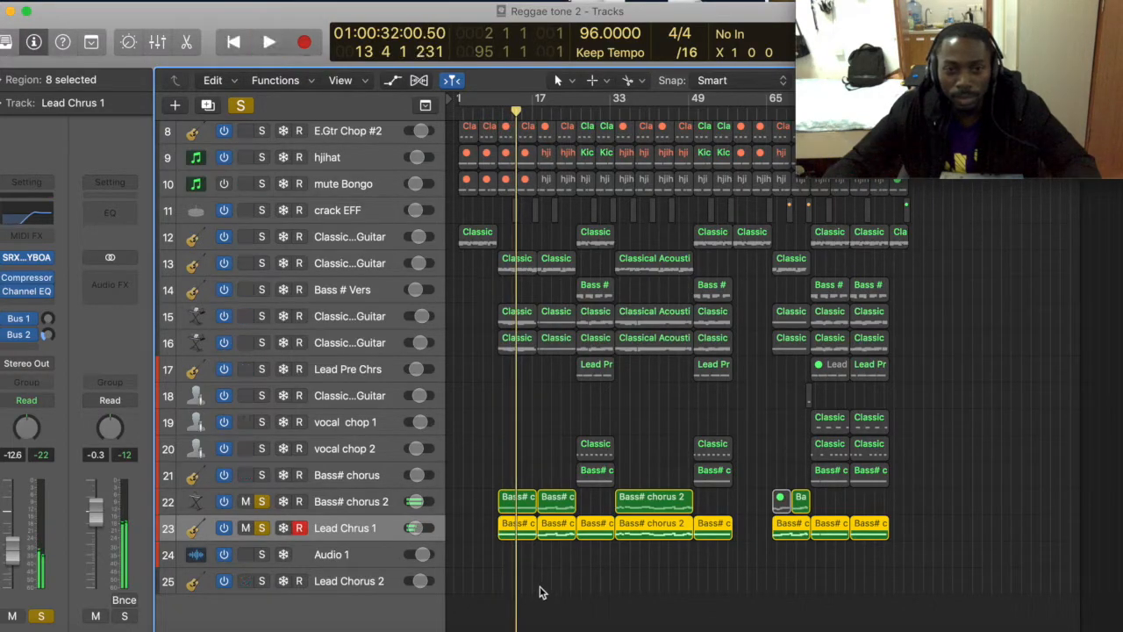
# - Remove the solo from Lead Chrus 1 and play Bass# chorus 2 on its own from bar 10
pyautogui.click(262, 528)
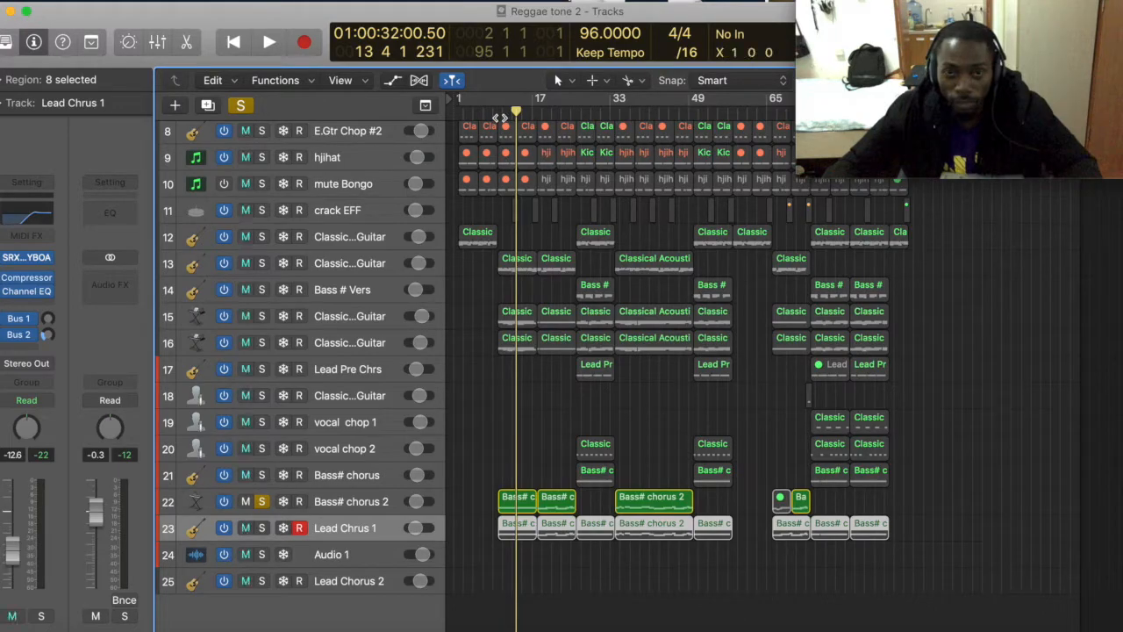
pyautogui.click(498, 116)
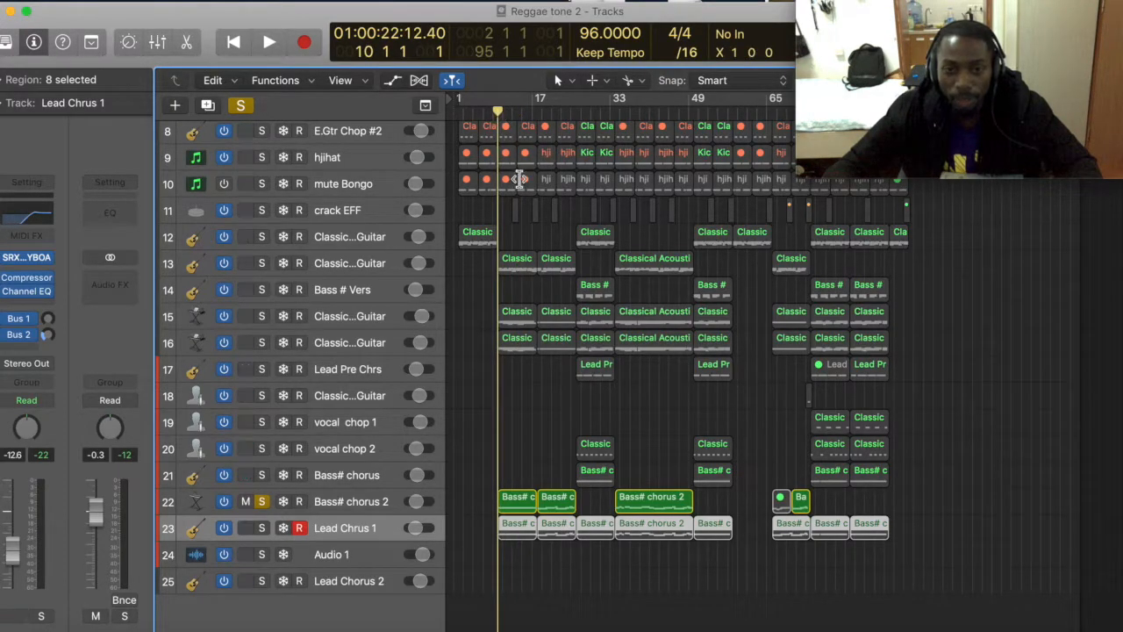
pyautogui.press('space')
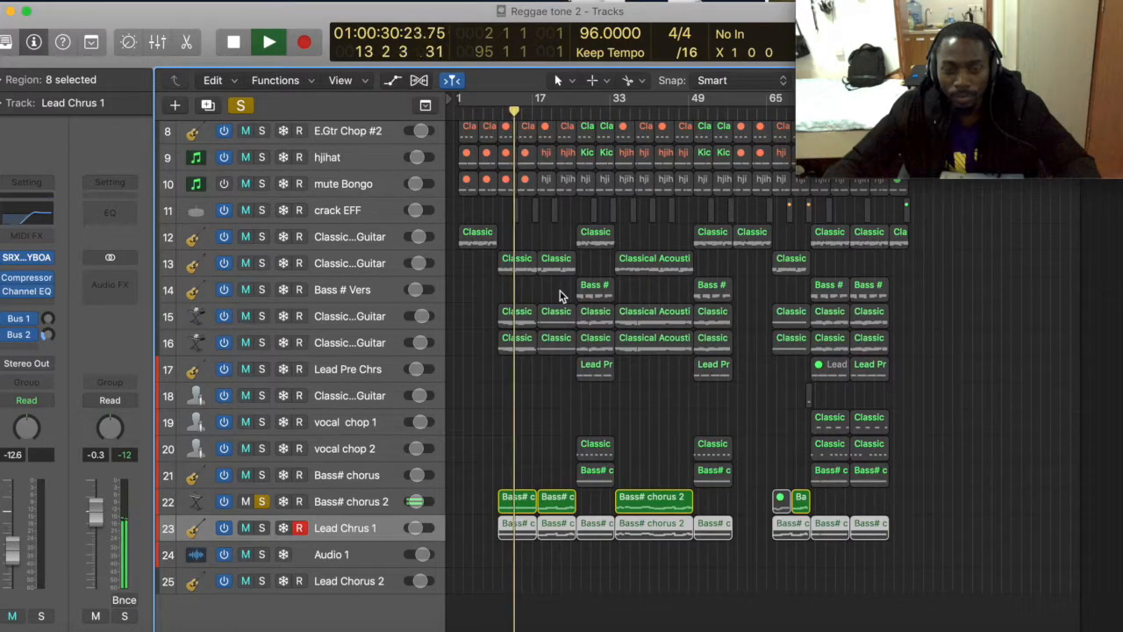
pyautogui.press('space')
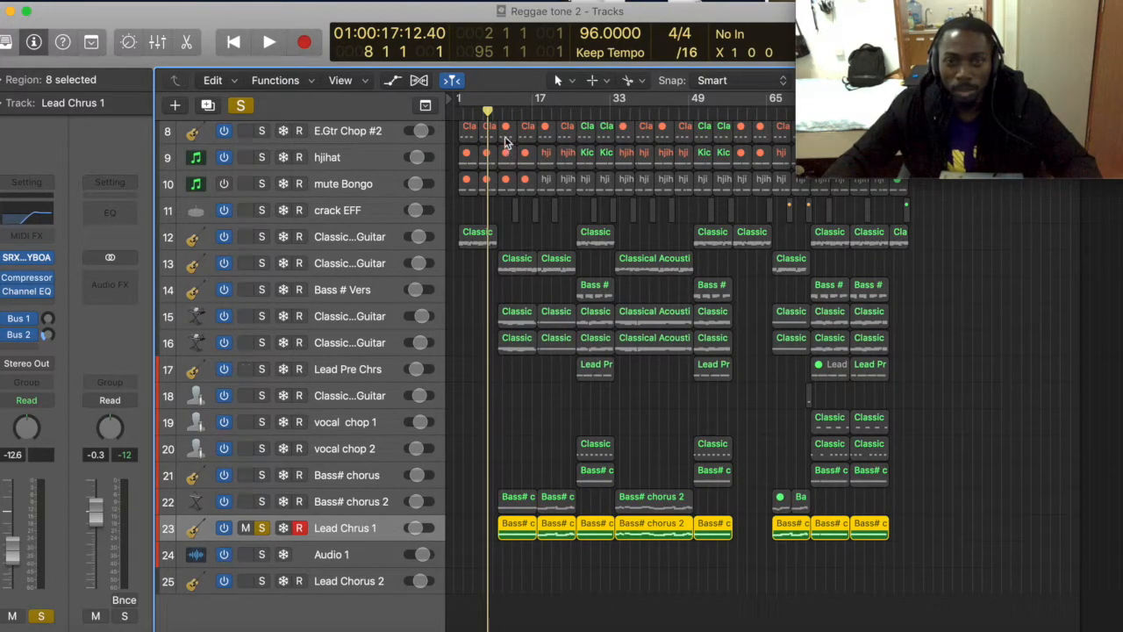
# - Play the soloed Lead Chrus 1 track on its own from around bar 11
pyautogui.click(503, 111)
pyautogui.press('space')
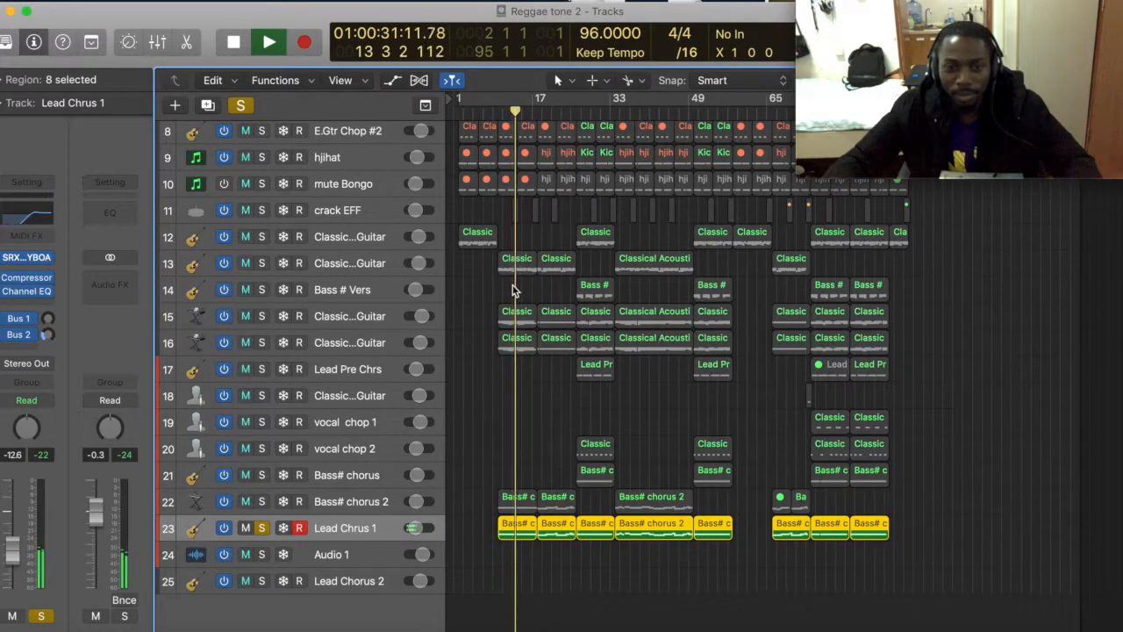
pyautogui.press('space')
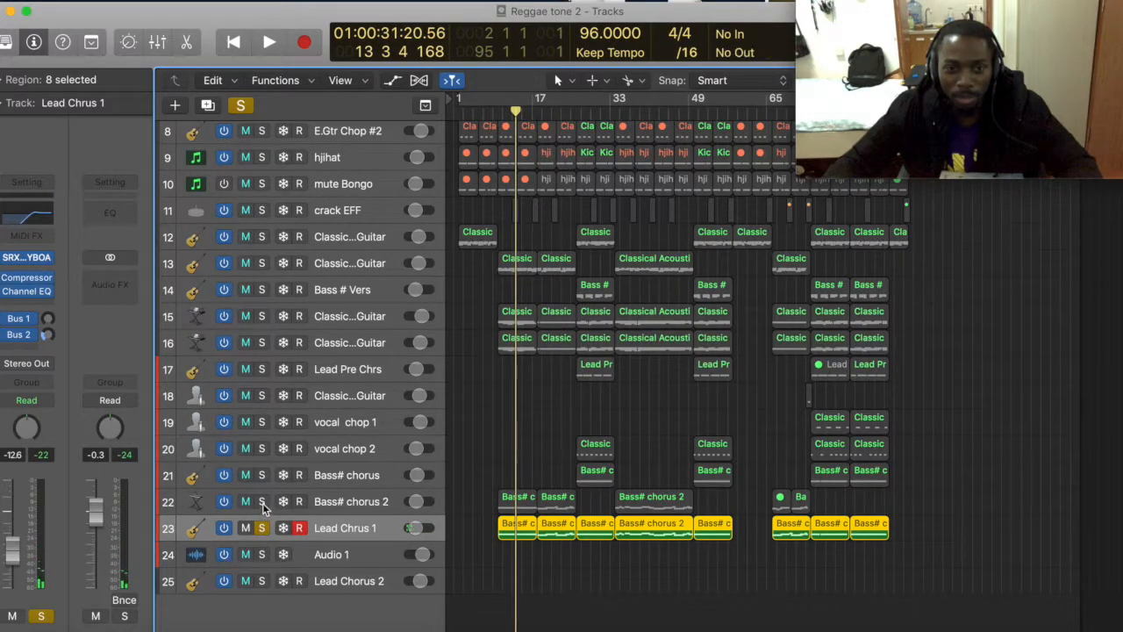
# - Add Bass# chorus 2 to the solo and play both tracks together from bar 10
pyautogui.click(262, 502)
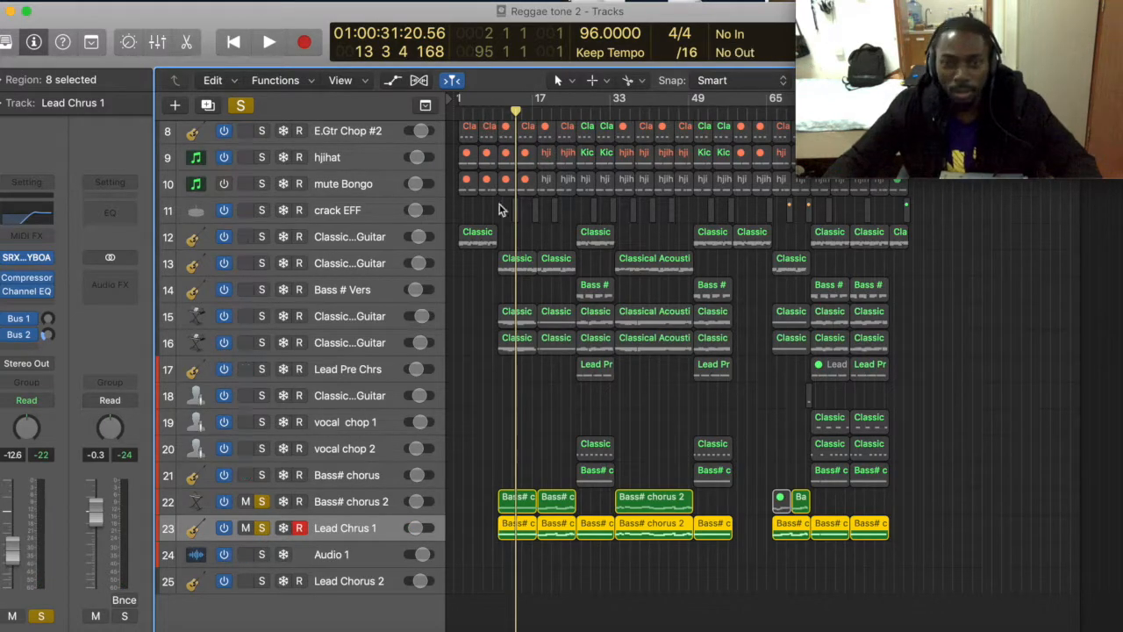
pyautogui.click(501, 113)
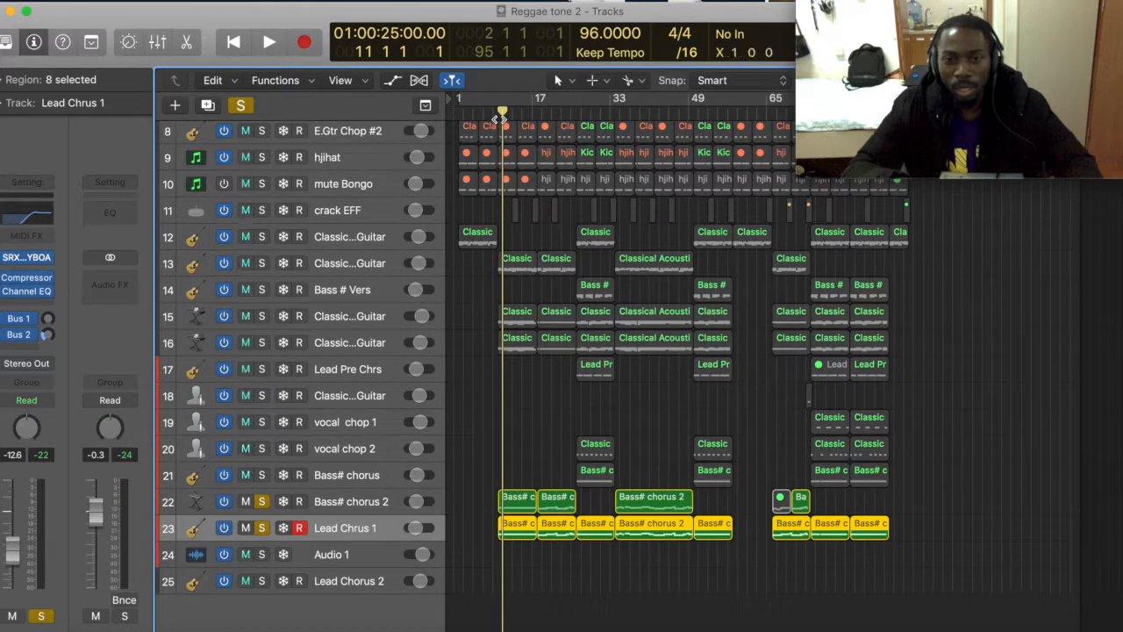
pyautogui.click(497, 116)
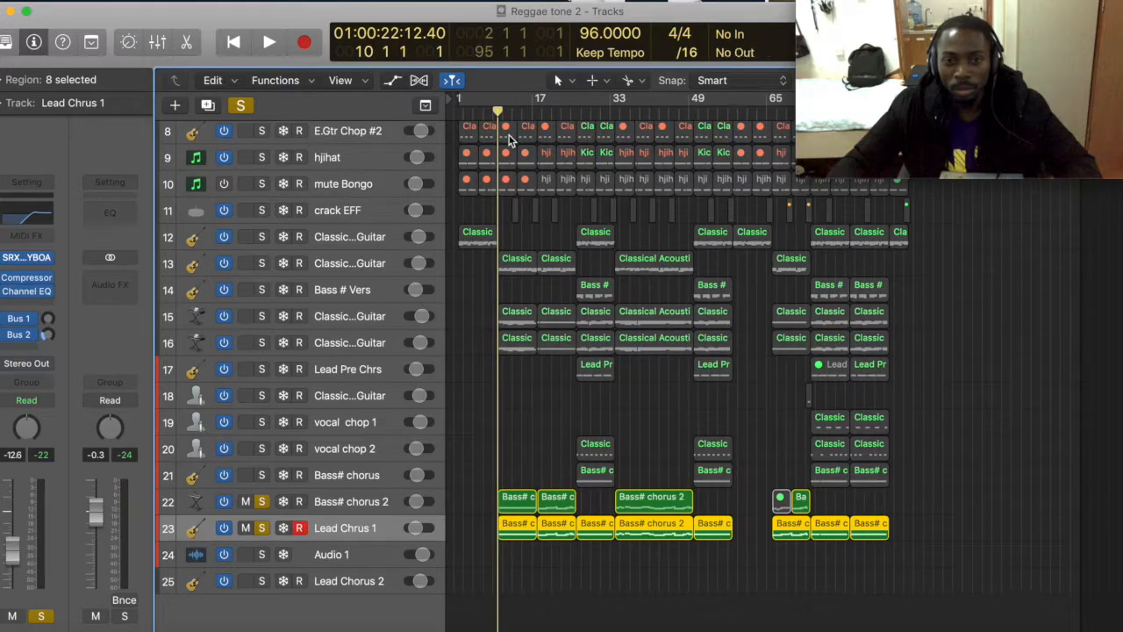
pyautogui.press('space')
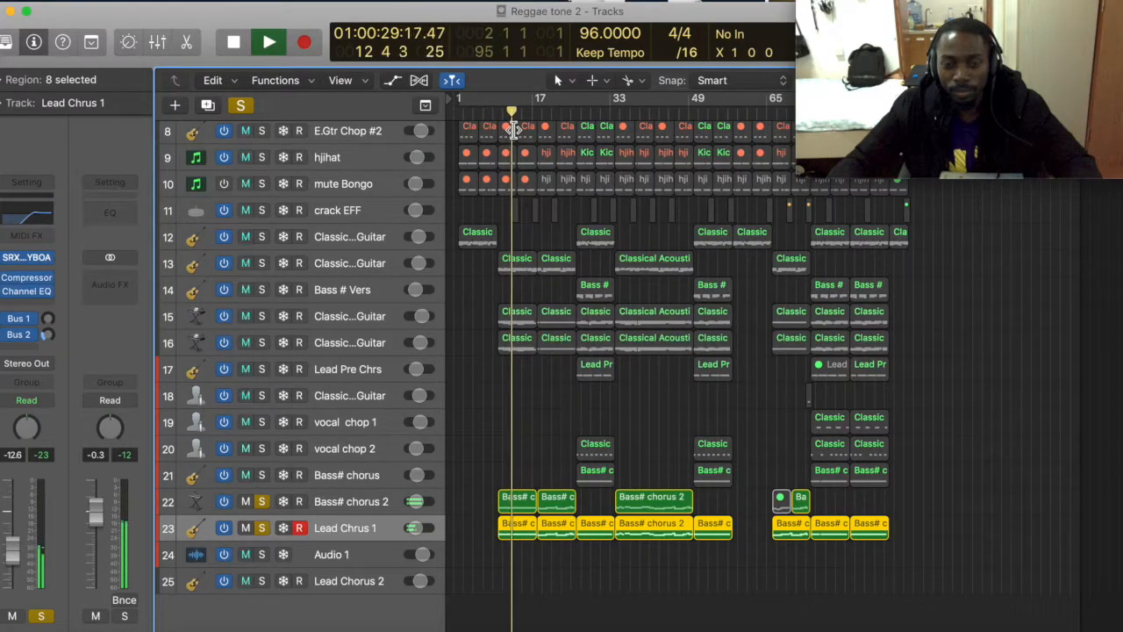
pyautogui.press('space')
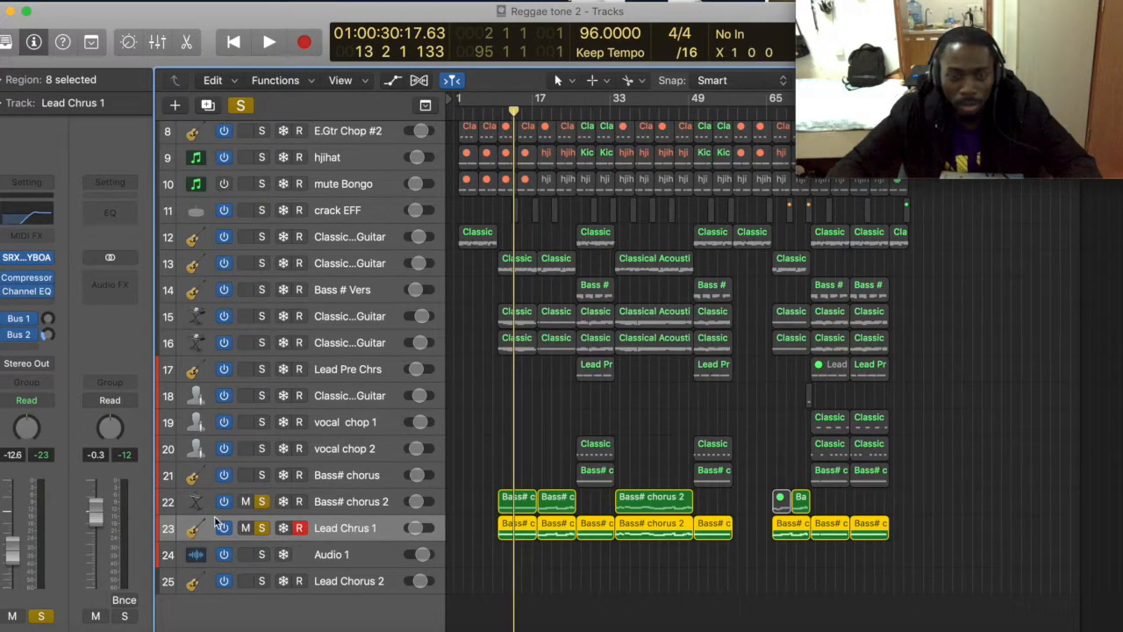
# - Open the Channel EQ of the Bass# chorus 2 track and switch off its 182 Hz low shelf band
pyautogui.click(345, 507)
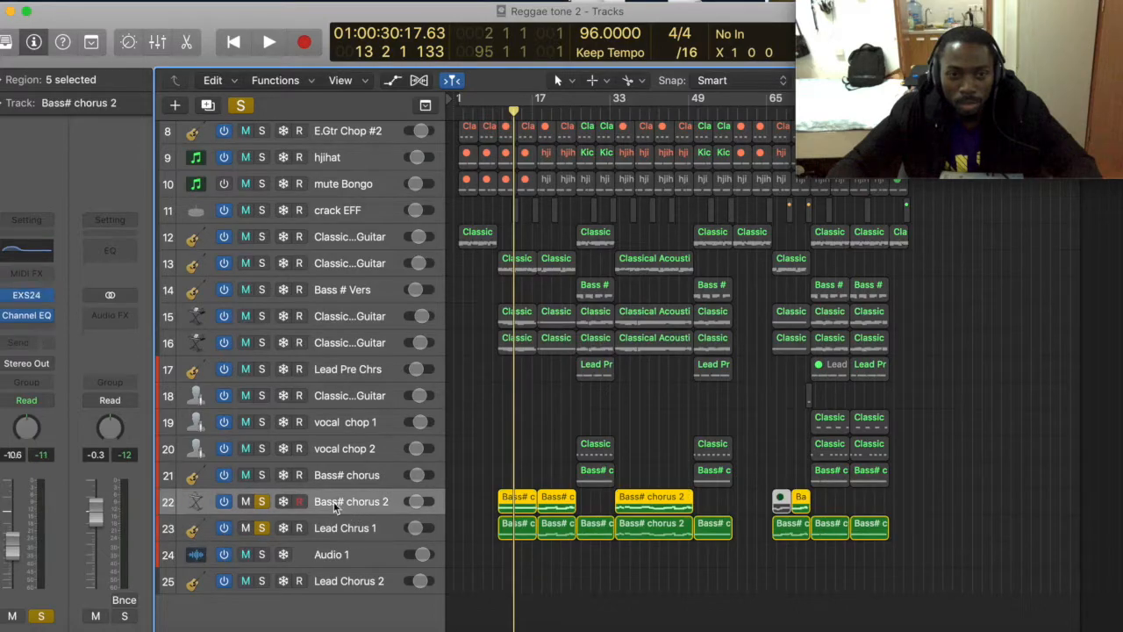
pyautogui.click(35, 254)
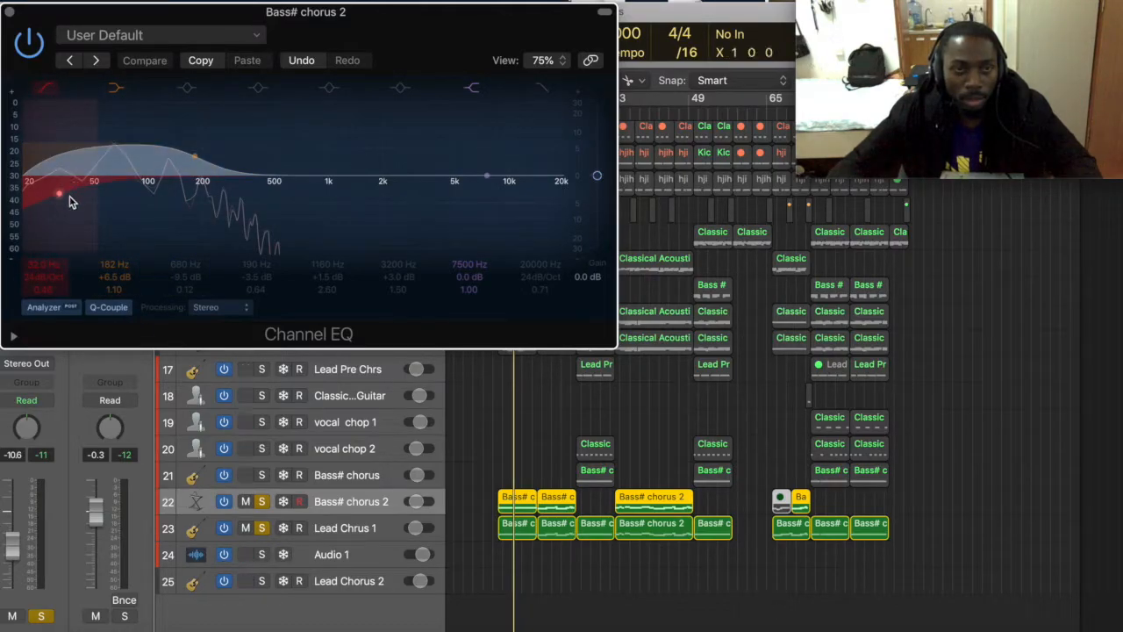
pyautogui.click(115, 89)
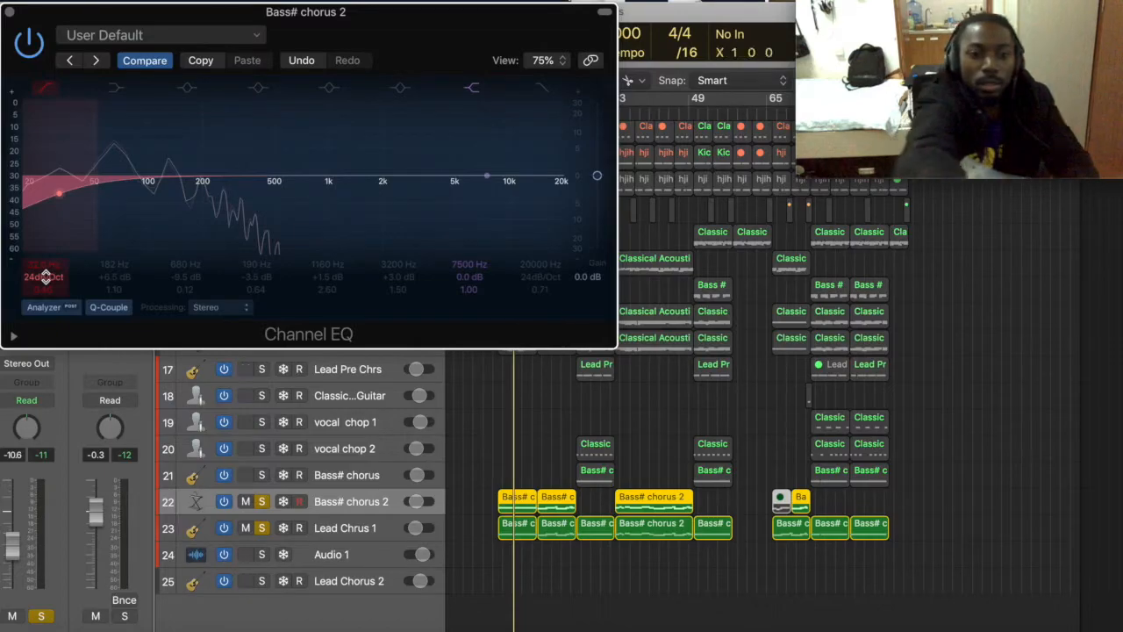
pyautogui.press('F2')
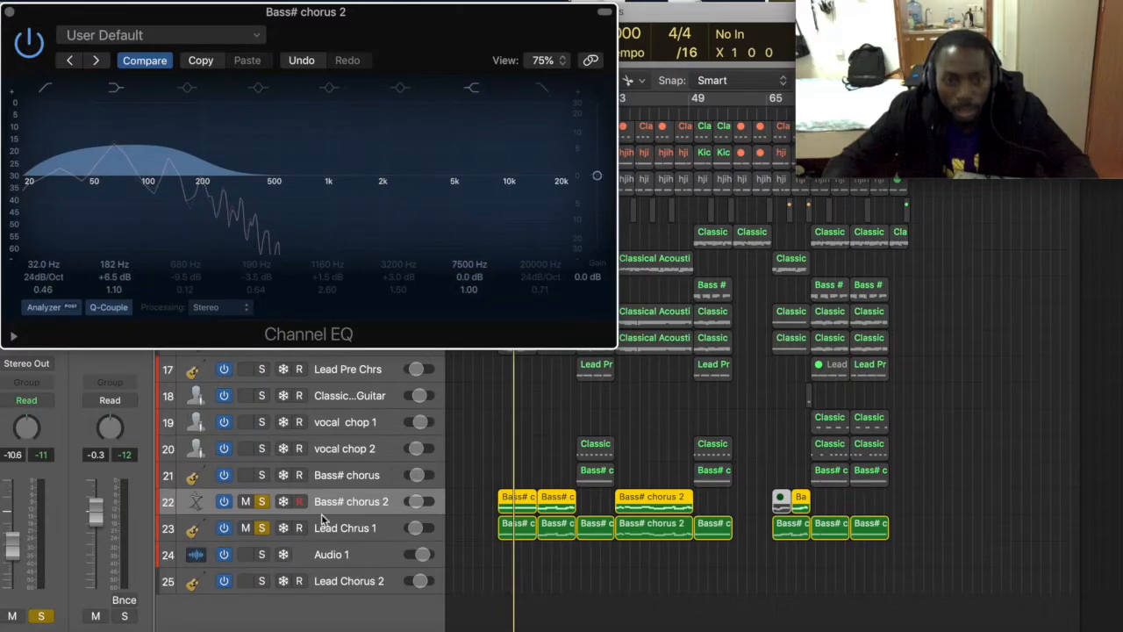
# - Remove the solo from Lead Chrus 1, listen to Bass# chorus 2 alone, and close its Channel EQ
pyautogui.click(262, 528)
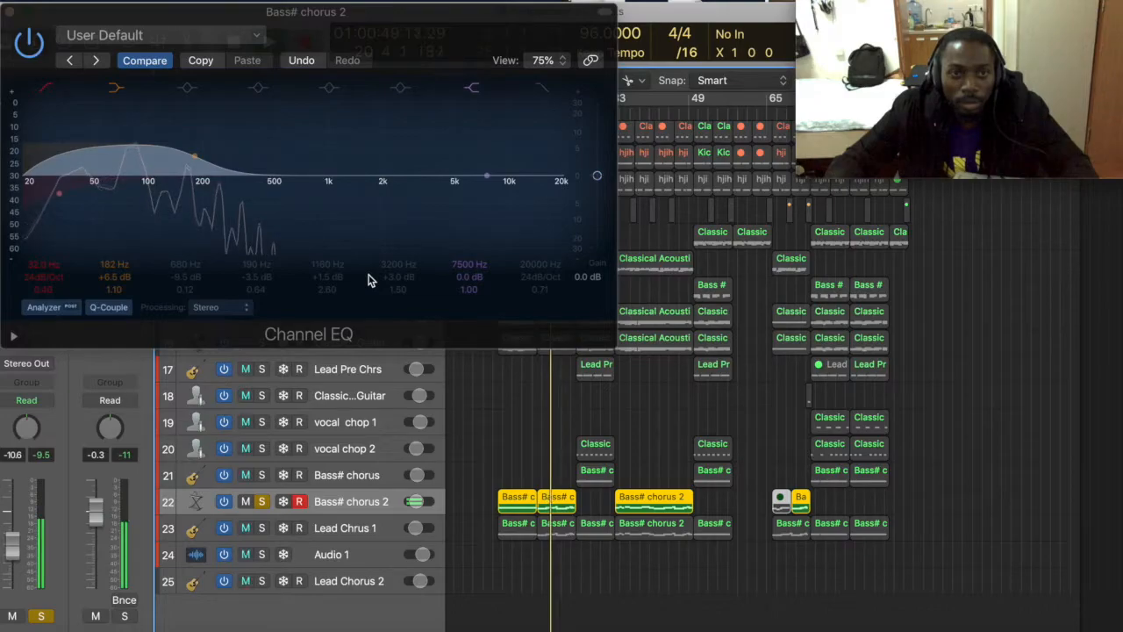
pyautogui.press('space')
pyautogui.press('super+w')
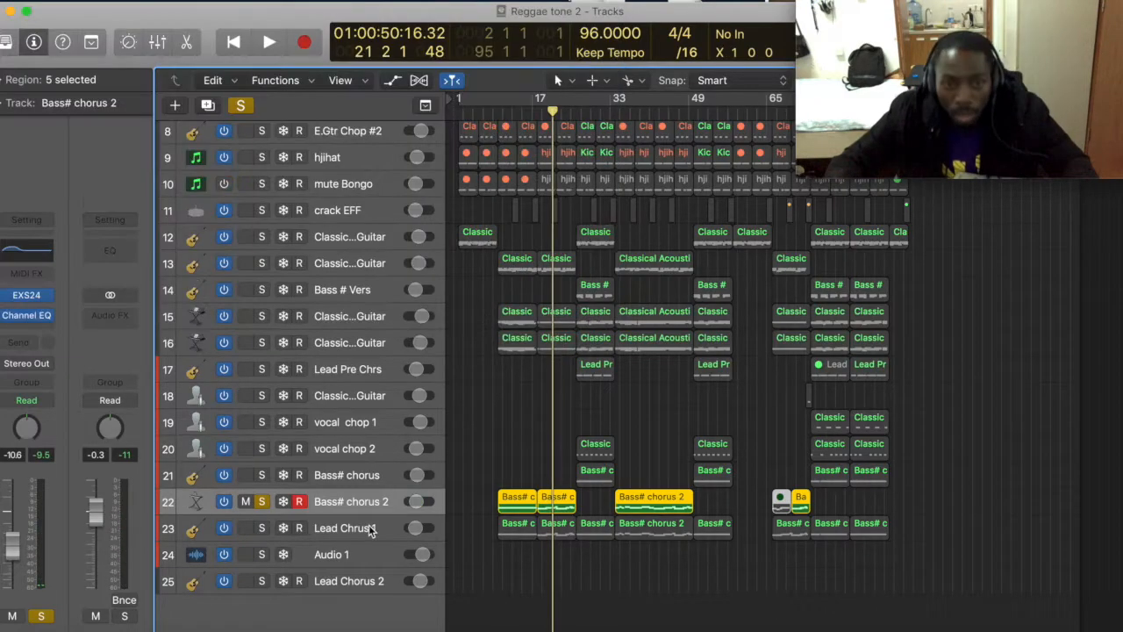
# - Switch the solo from Bass# chorus 2 to Lead Chrus 1 and set the playhead to bar 10
pyautogui.click(261, 501)
pyautogui.click(261, 527)
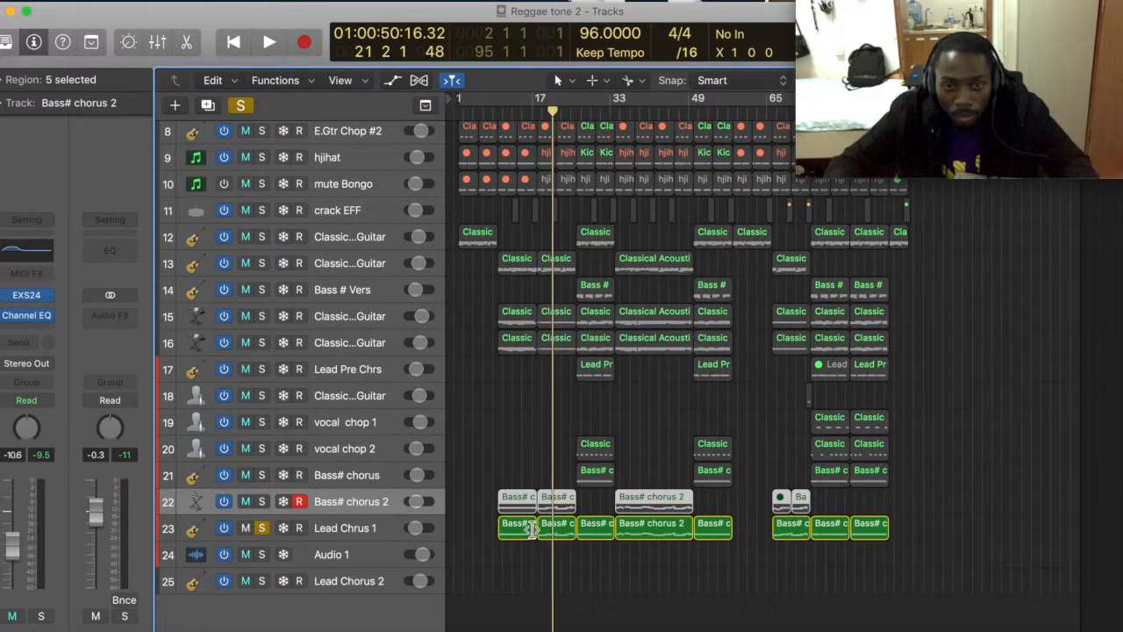
pyautogui.click(498, 113)
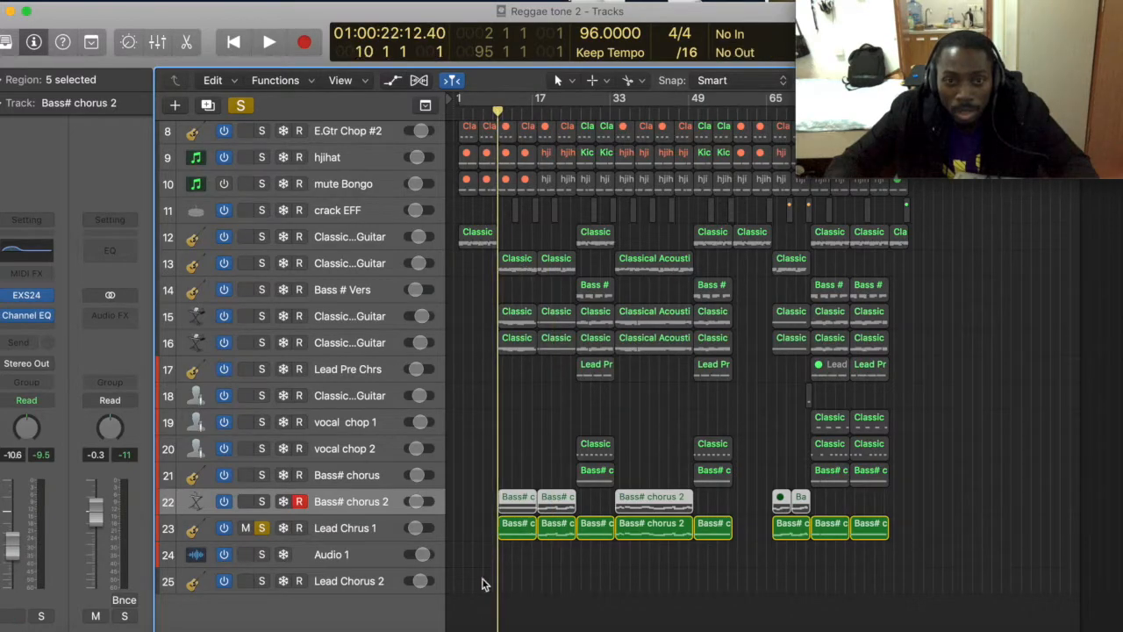
# - Open the SRX KEYBOARDS instrument of the Lead Chrus 1 track to check its patch, and close it
pyautogui.click(358, 530)
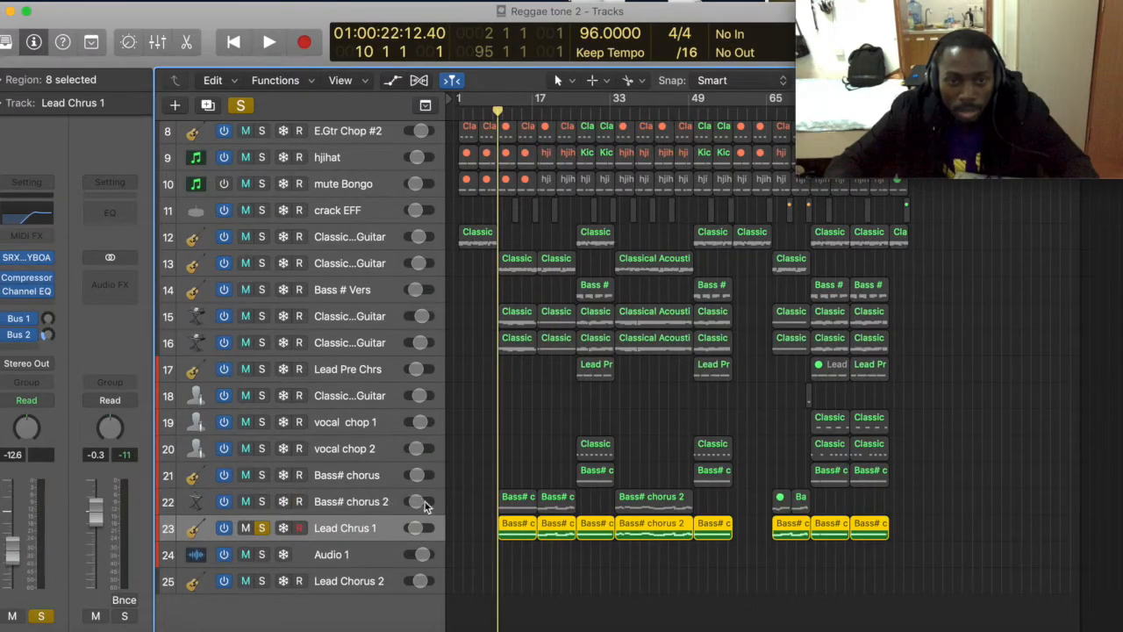
pyautogui.click(28, 258)
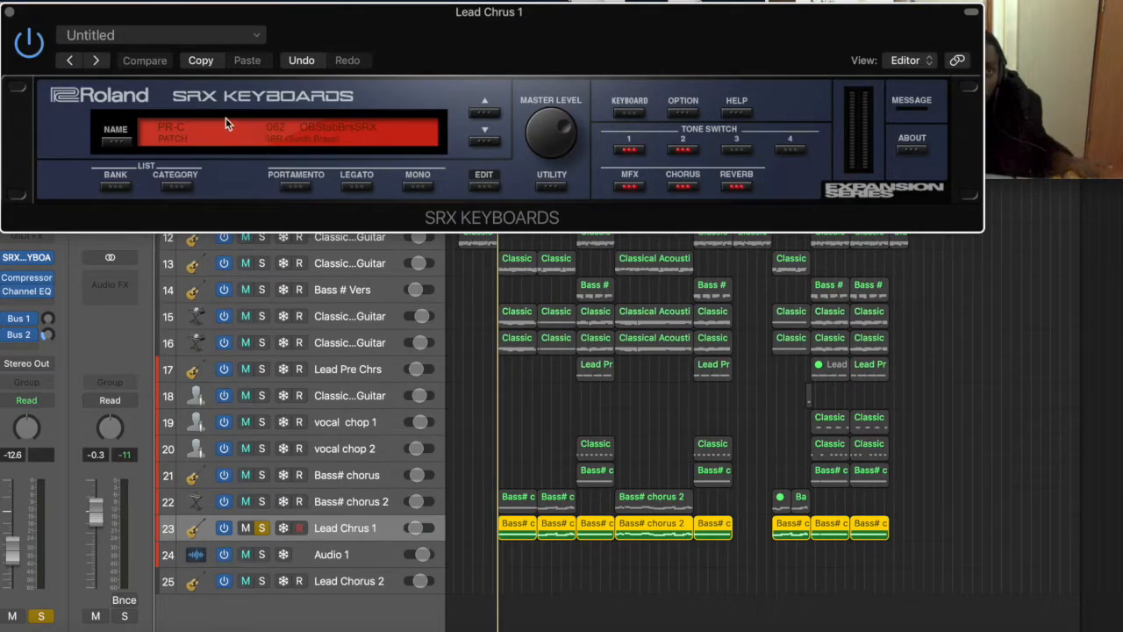
pyautogui.click(10, 11)
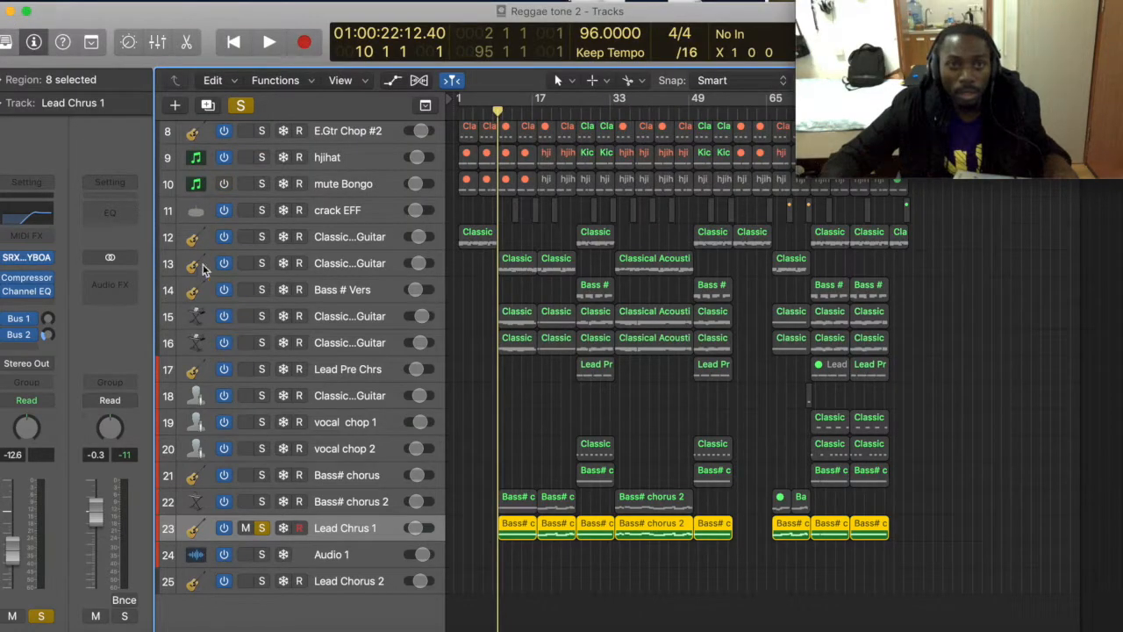
# - In the Channel EQ of Lead Chrus 1, switch off the low cut, low shelf, 2050 Hz and 4100 Hz bands
pyautogui.click(35, 219)
pyautogui.click(42, 254)
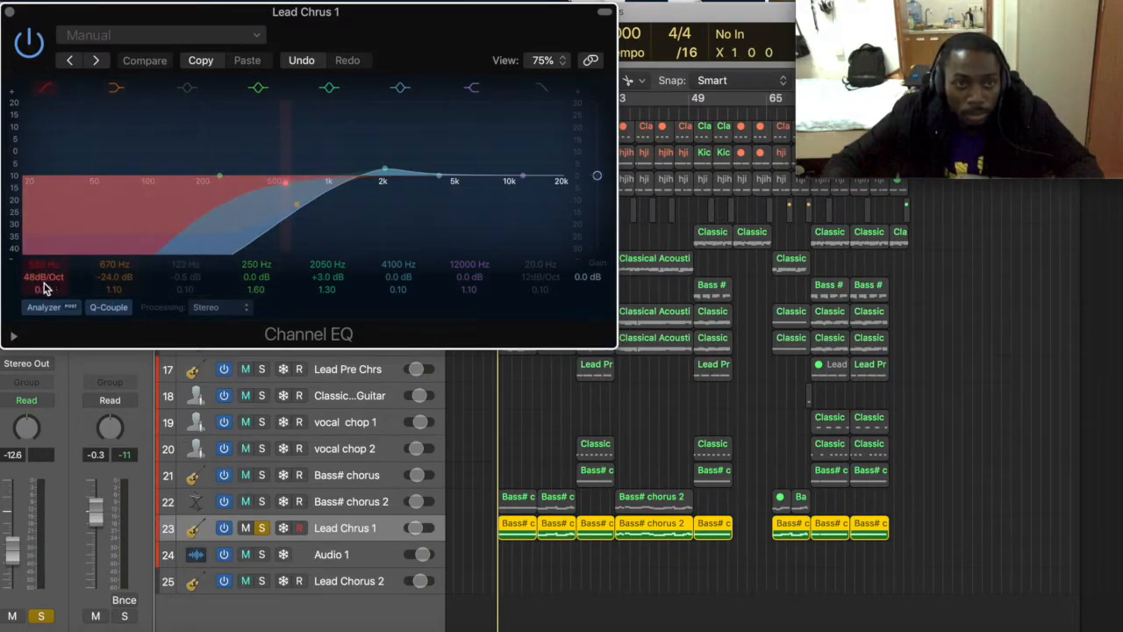
pyautogui.click(46, 89)
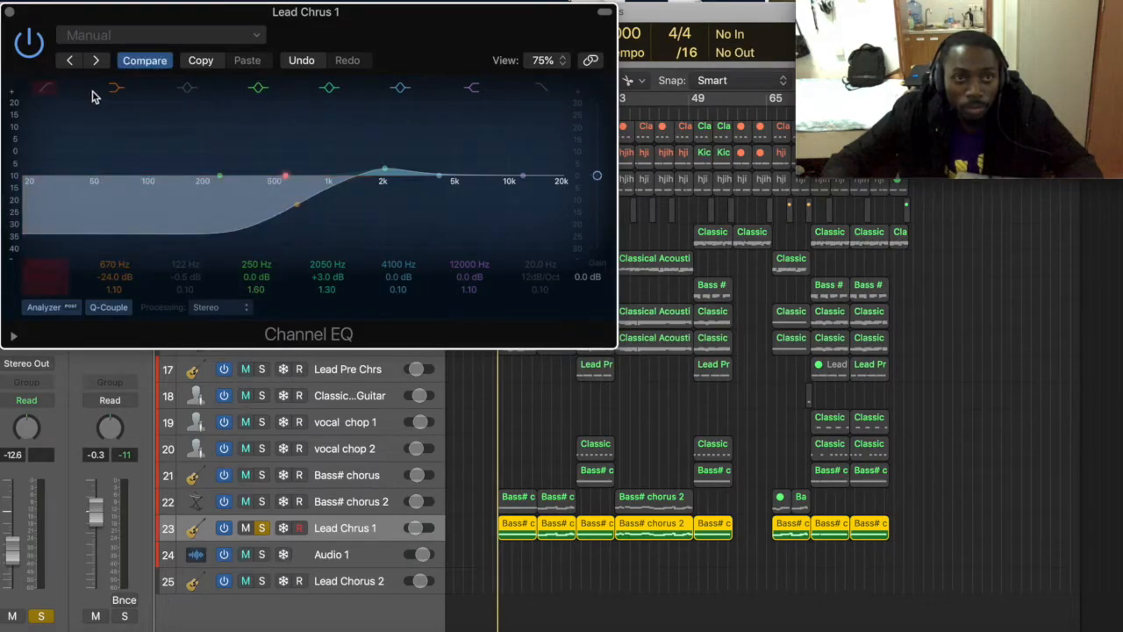
pyautogui.click(115, 89)
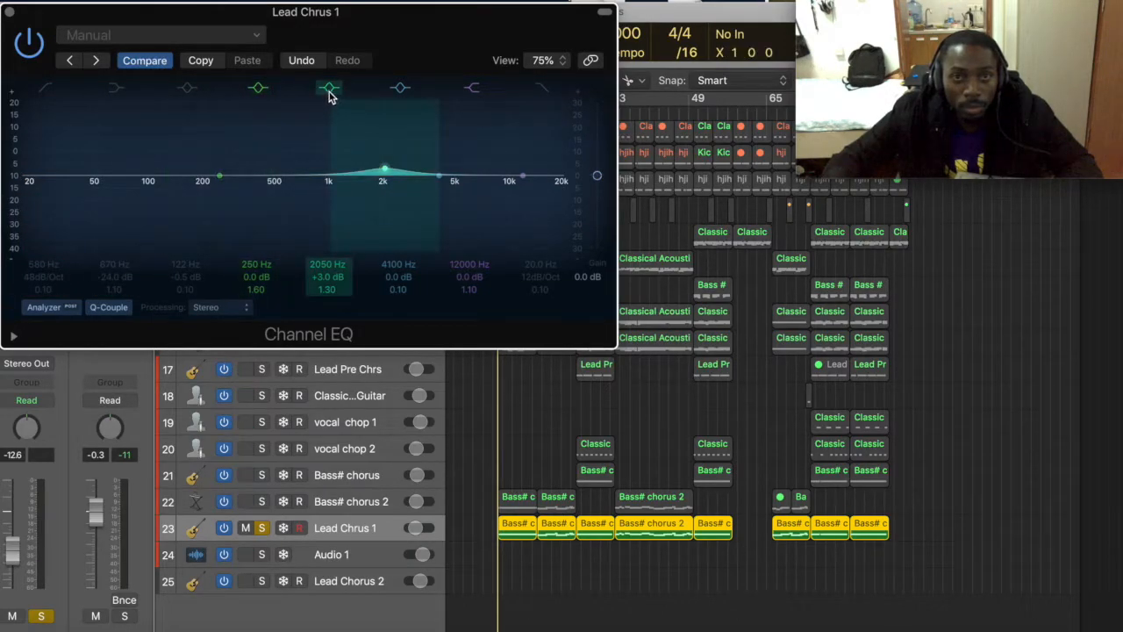
pyautogui.click(399, 90)
pyautogui.click(330, 90)
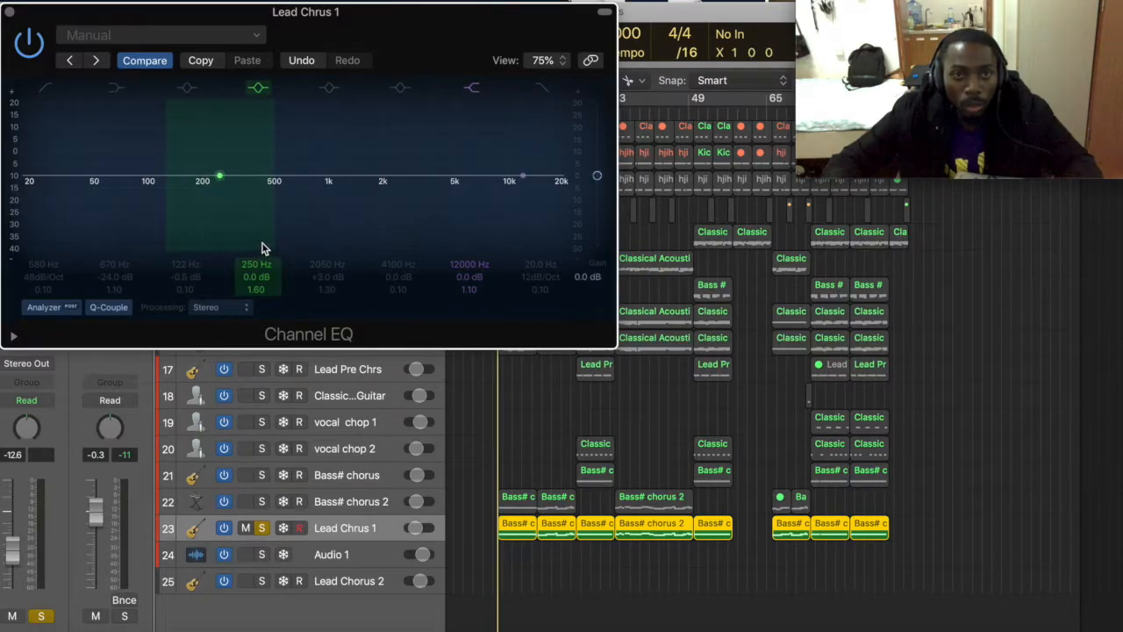
# - Re-enable the 580 Hz low cut band and toggle the 670 Hz low shelf on and back off to compare
pyautogui.click(45, 88)
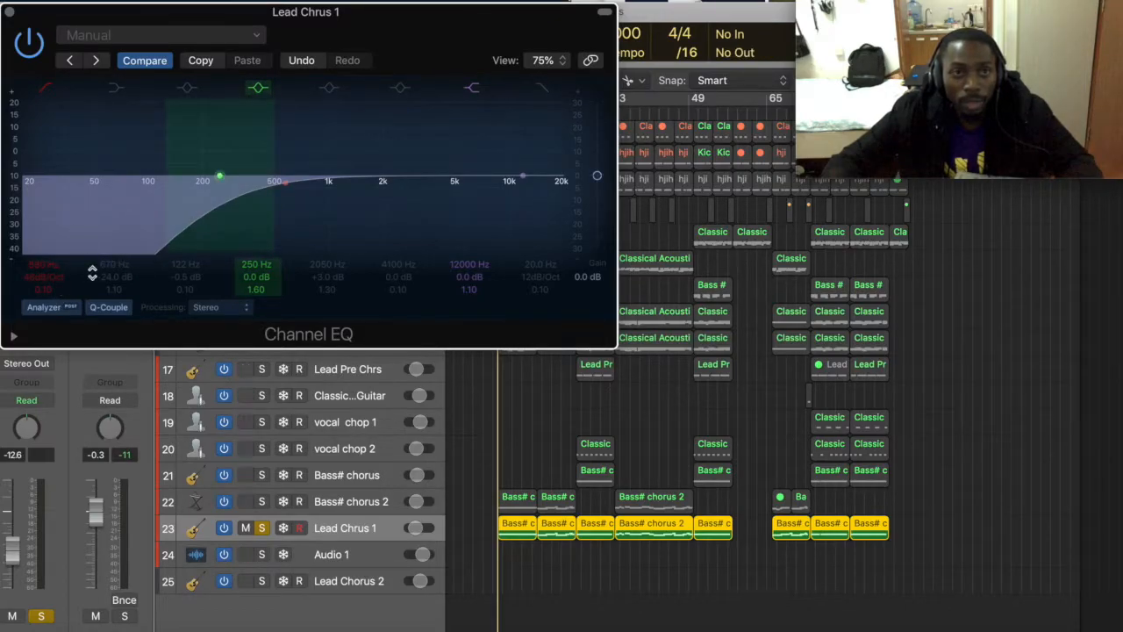
pyautogui.click(117, 89)
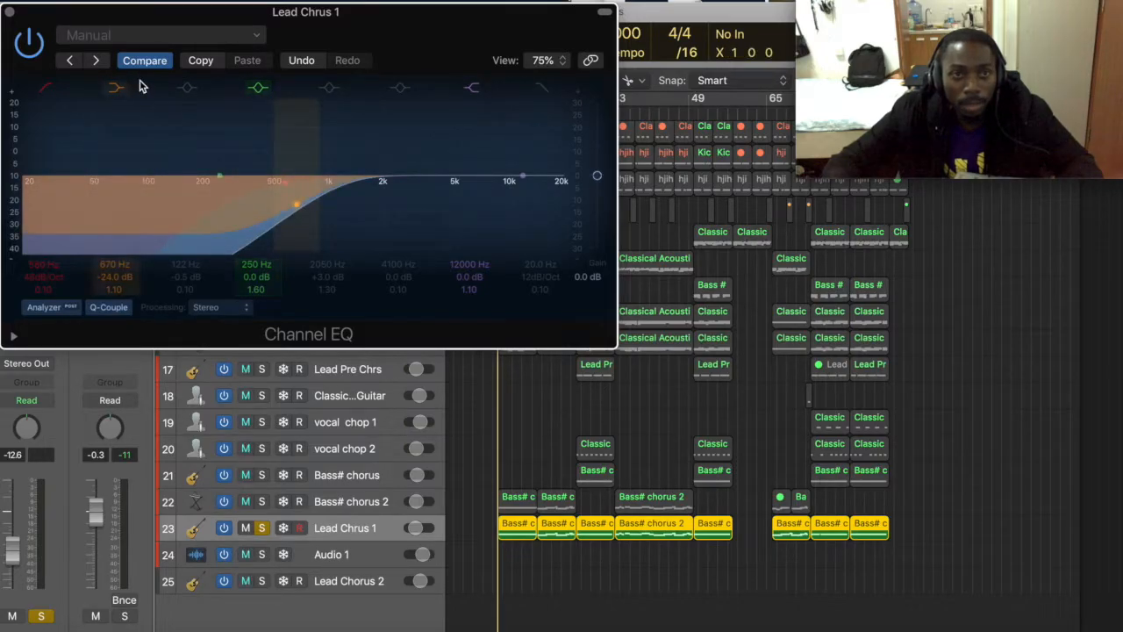
pyautogui.click(120, 90)
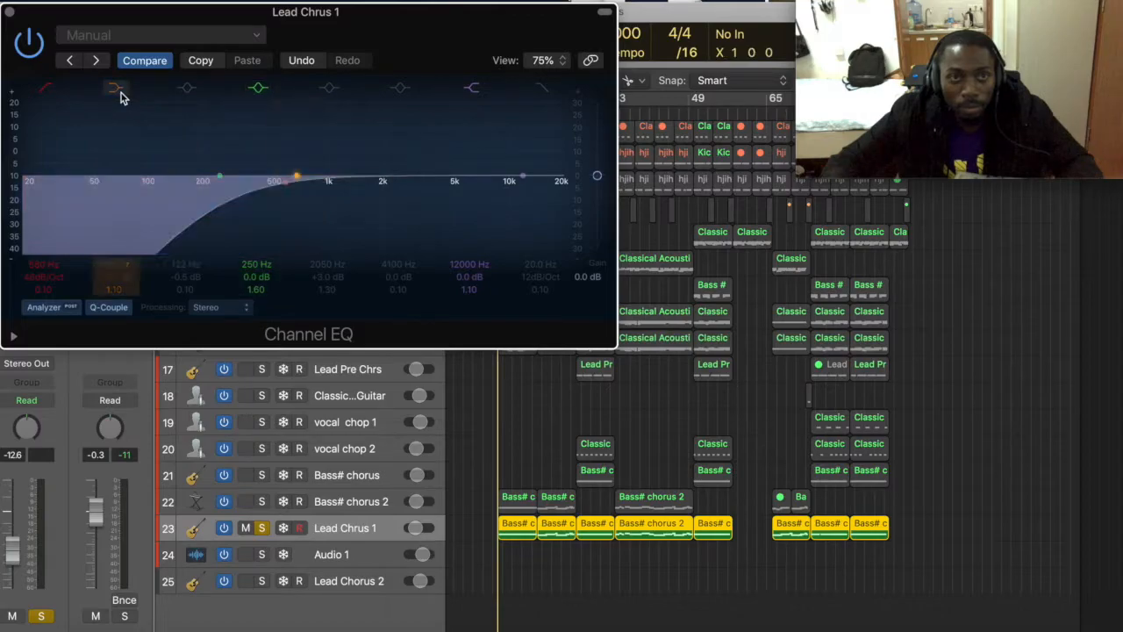
# - Switch the 670 Hz low shelf and 2050 Hz bands of the Lead Chrus 1 Channel EQ back on, and close the EQ
pyautogui.click(115, 88)
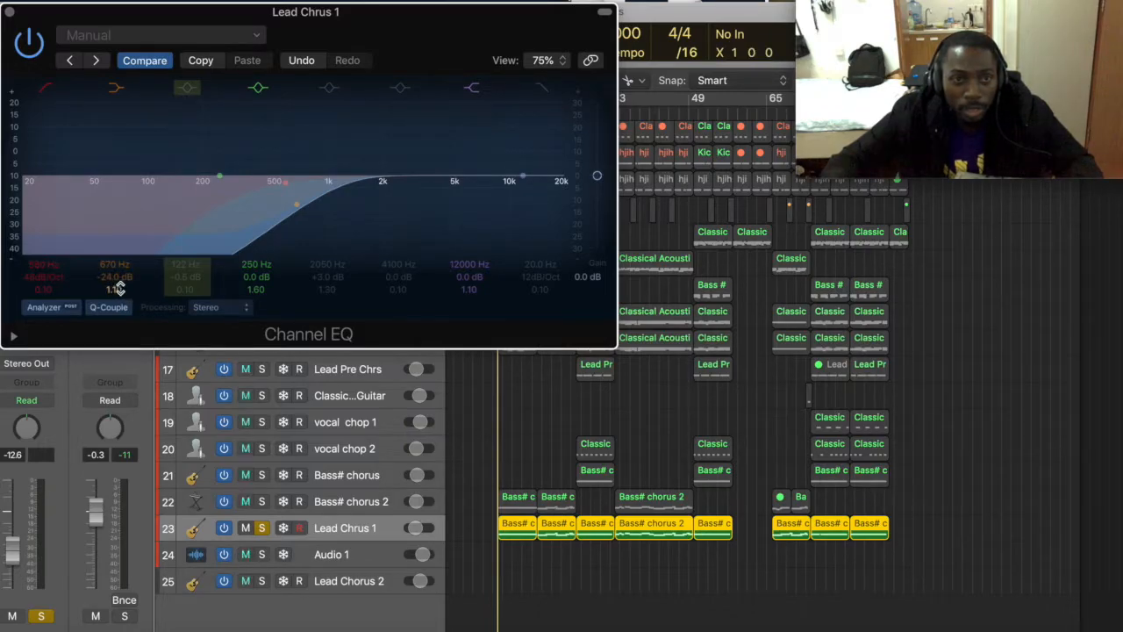
pyautogui.press('space')
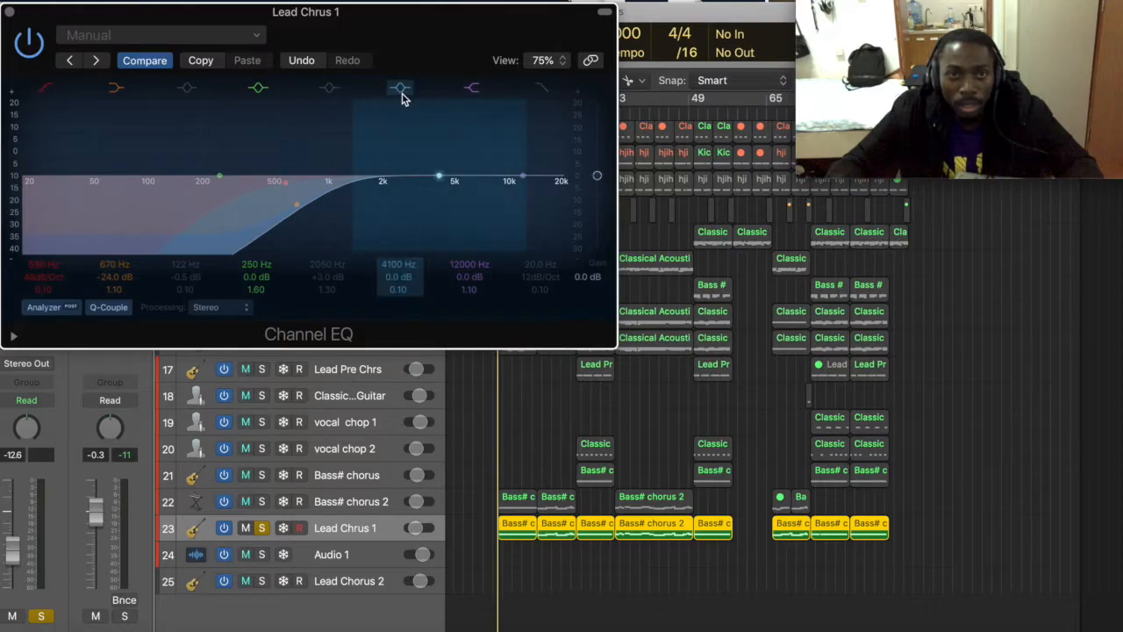
pyautogui.click(330, 90)
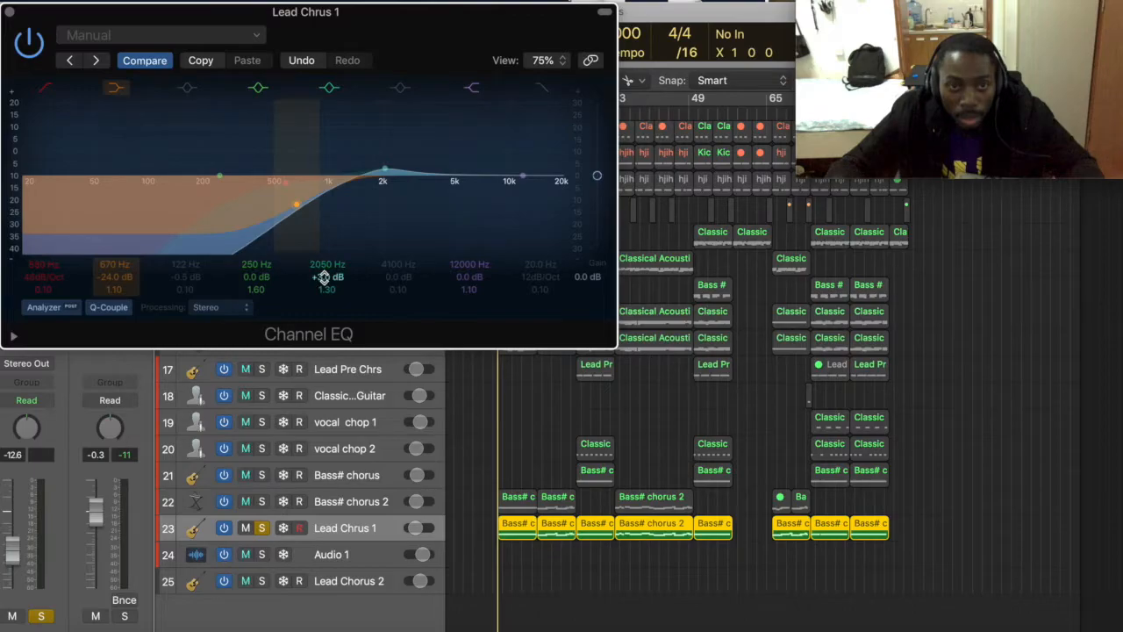
pyautogui.moveTo(318, 277); pyautogui.dragTo(330, 276)
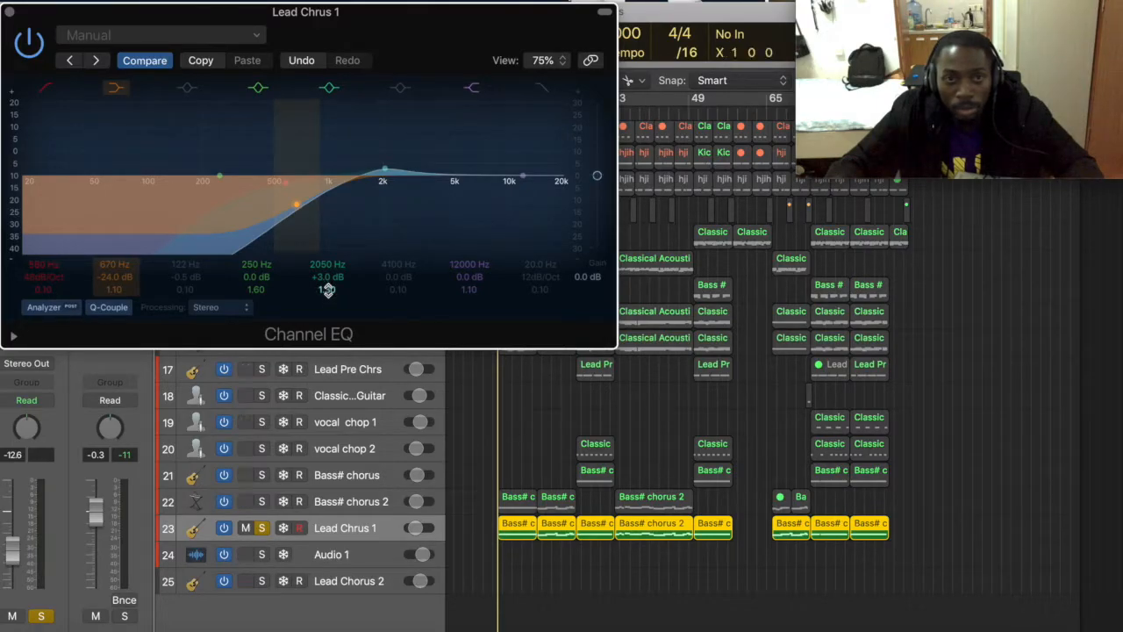
pyautogui.moveTo(327, 288); pyautogui.dragTo(327, 291)
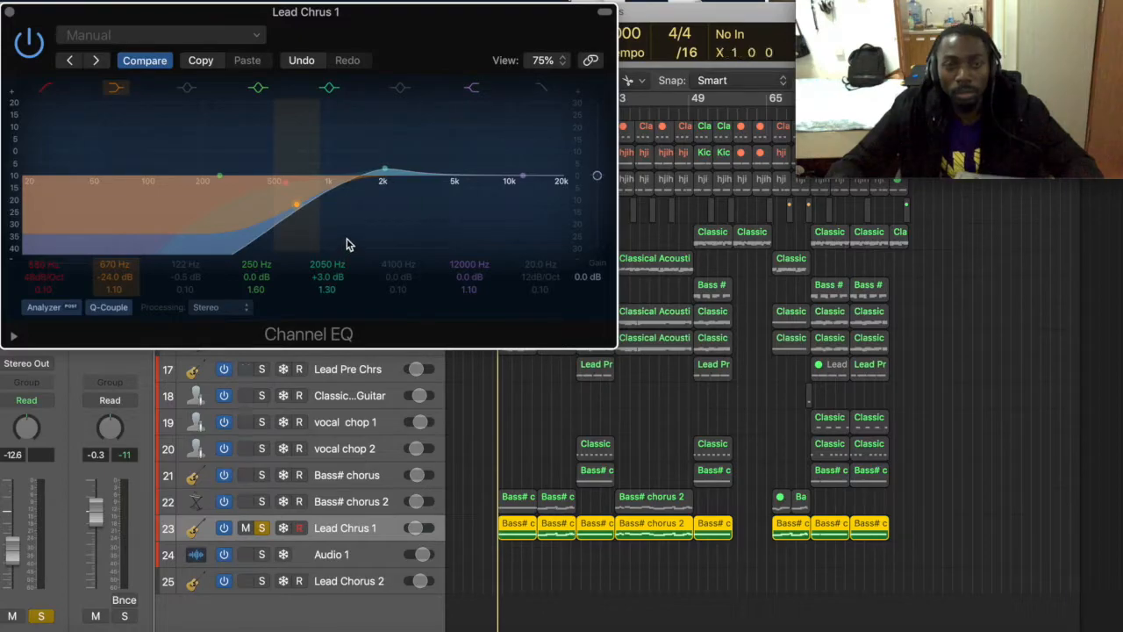
pyautogui.click(11, 13)
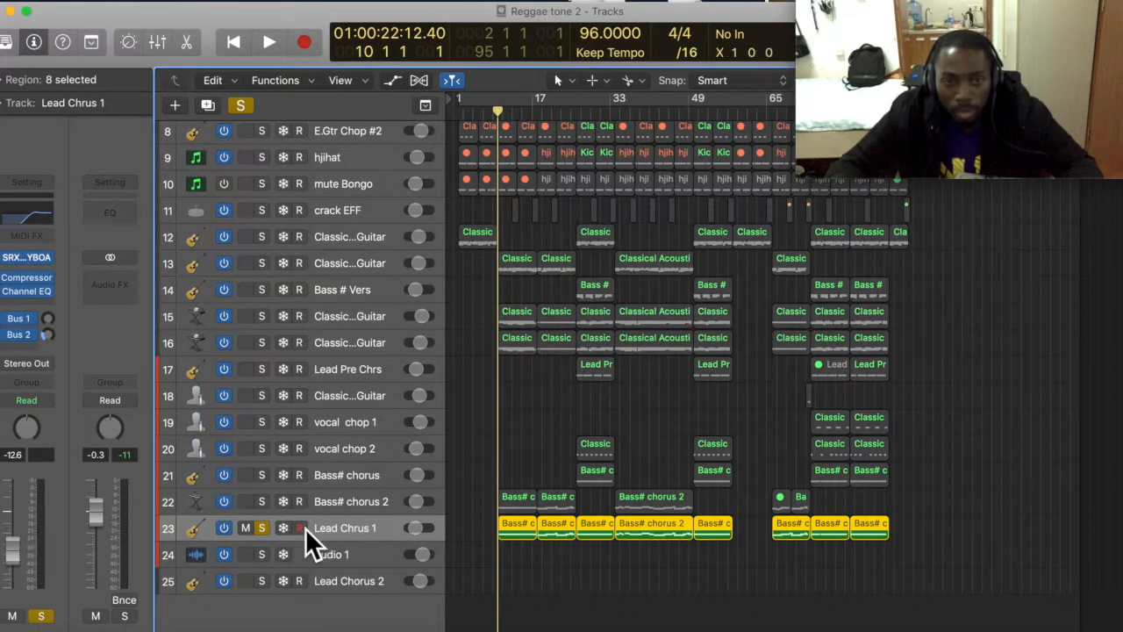
# - Play short passages of the soloed Lead Chrus 1 track from bar 10 to hear its equalised sound
pyautogui.click(262, 528)
pyautogui.press('space')
pyautogui.press('space')
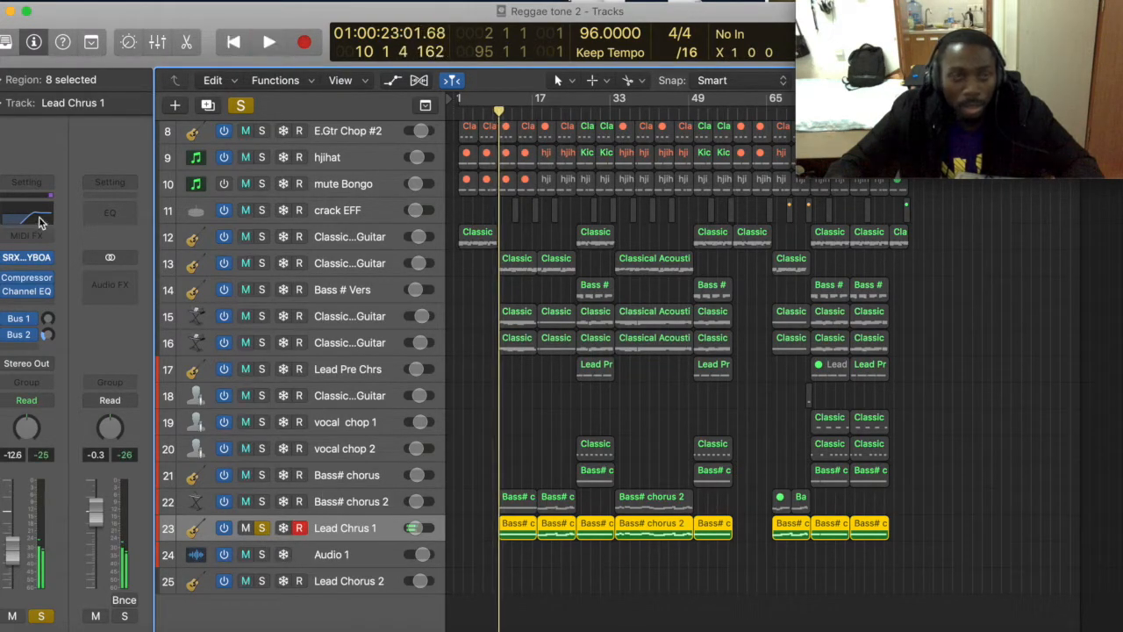
pyautogui.press('space')
pyautogui.press('space')
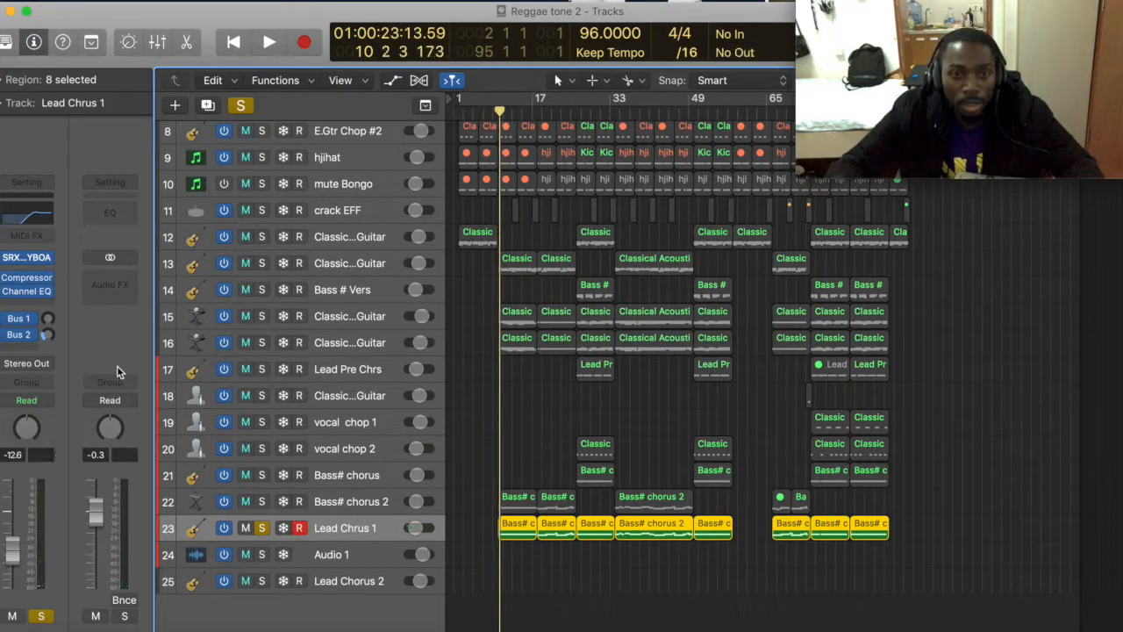
# - Reopen the Lead Chrus 1 Channel EQ and switch off the 250 Hz, 2050 Hz, low cut and low shelf bands
pyautogui.click(35, 220)
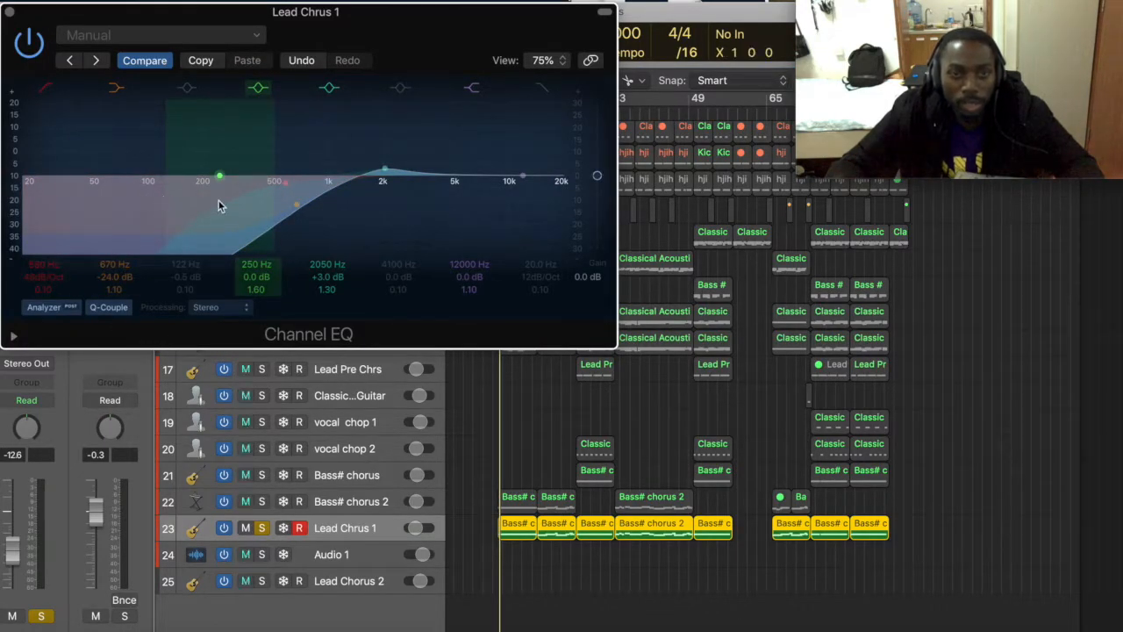
pyautogui.click(257, 90)
pyautogui.click(327, 89)
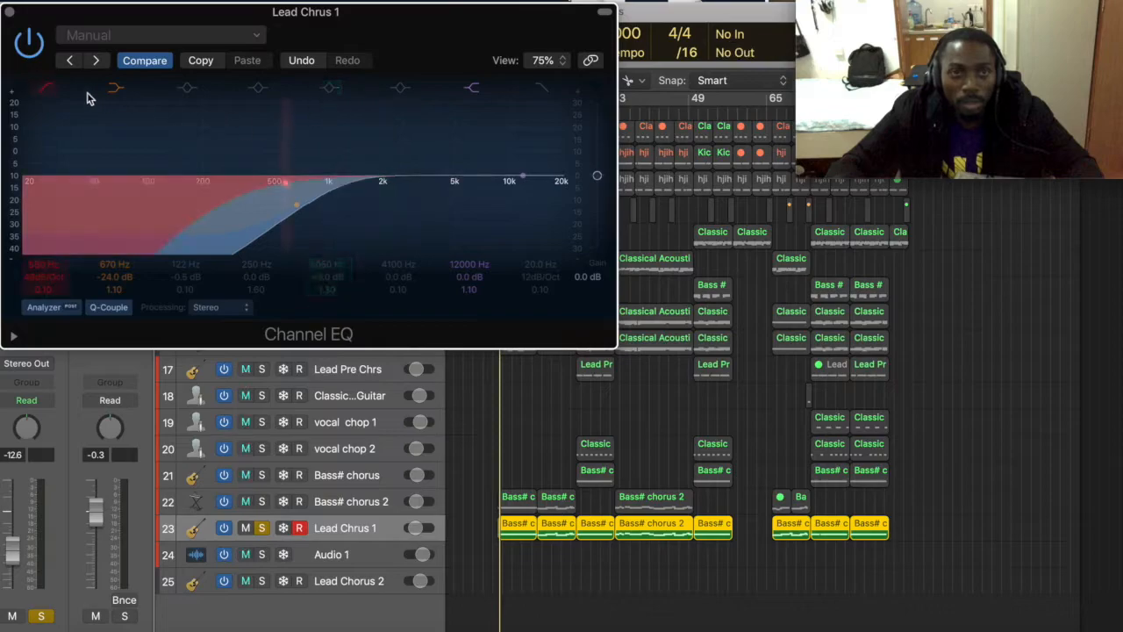
pyautogui.click(48, 90)
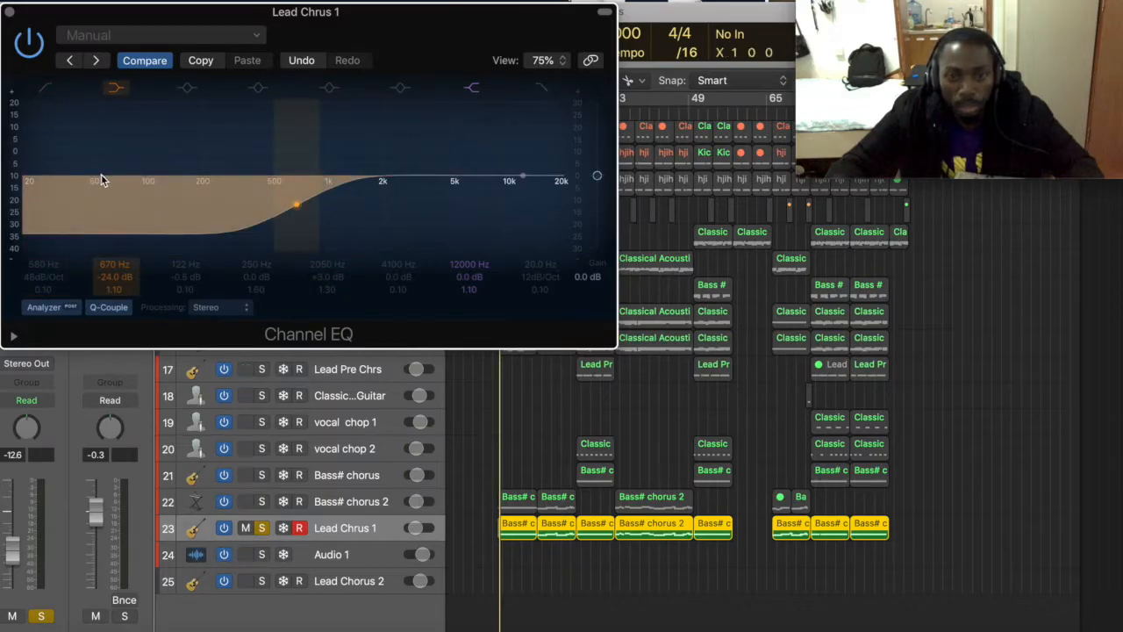
pyautogui.click(115, 88)
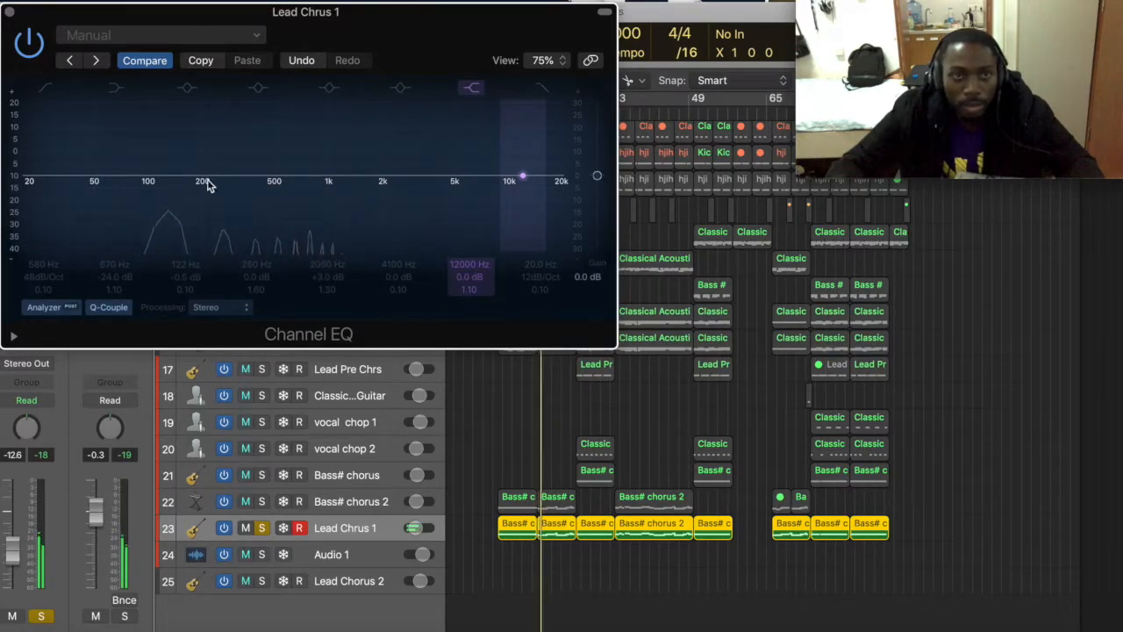
# - During playback, re-enable the 580 Hz low cut, 670 Hz low shelf and 2050 Hz bands one after another
pyautogui.click(45, 88)
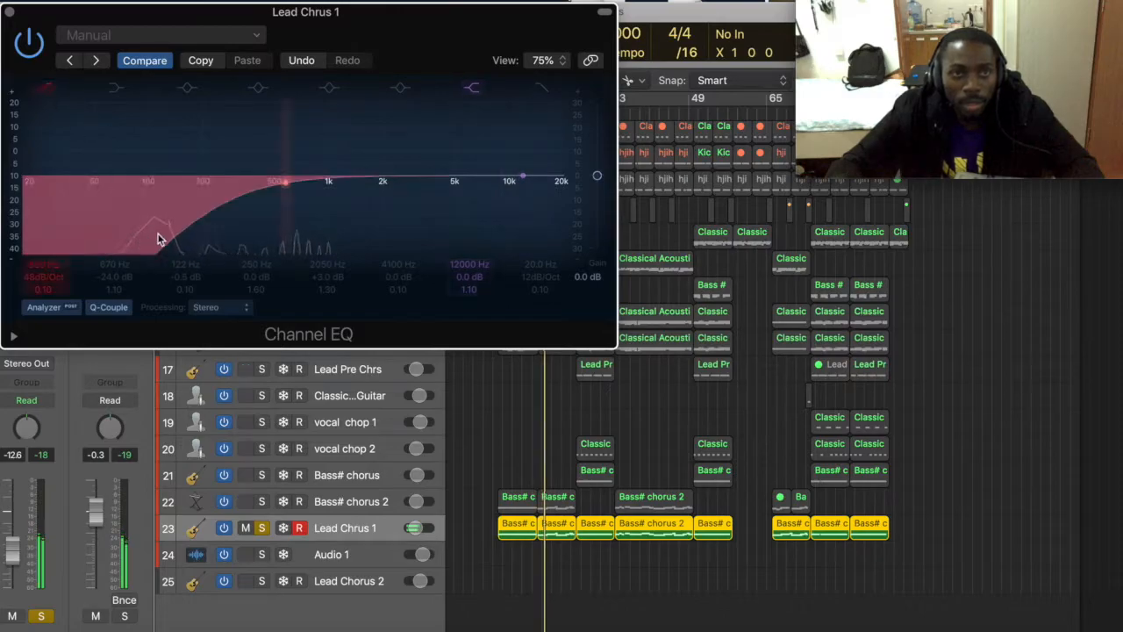
pyautogui.click(116, 88)
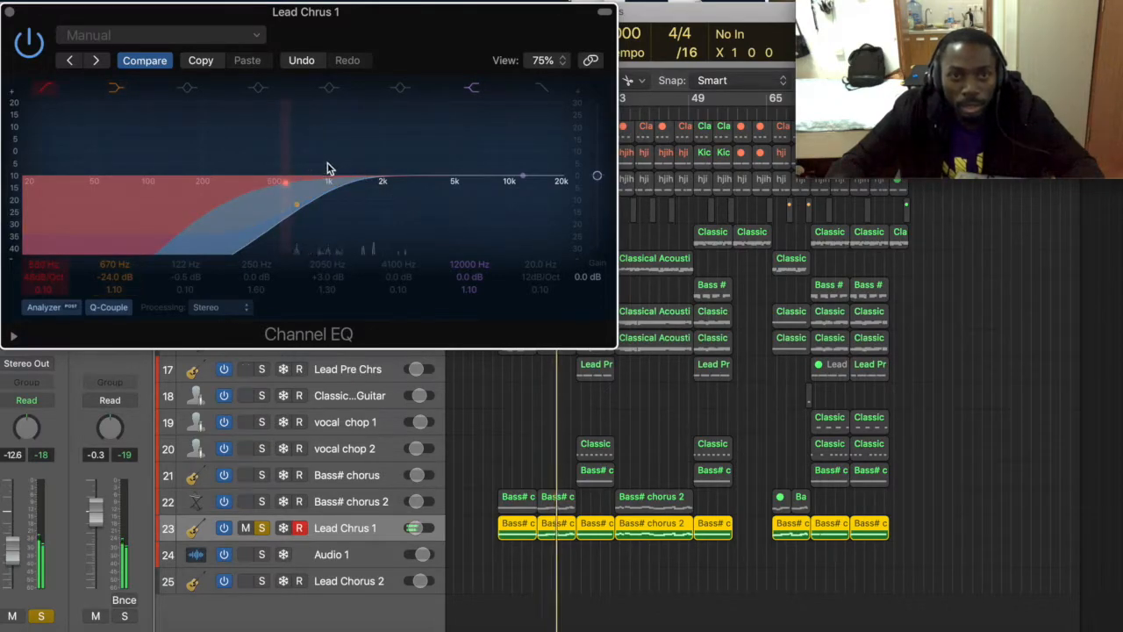
pyautogui.click(329, 87)
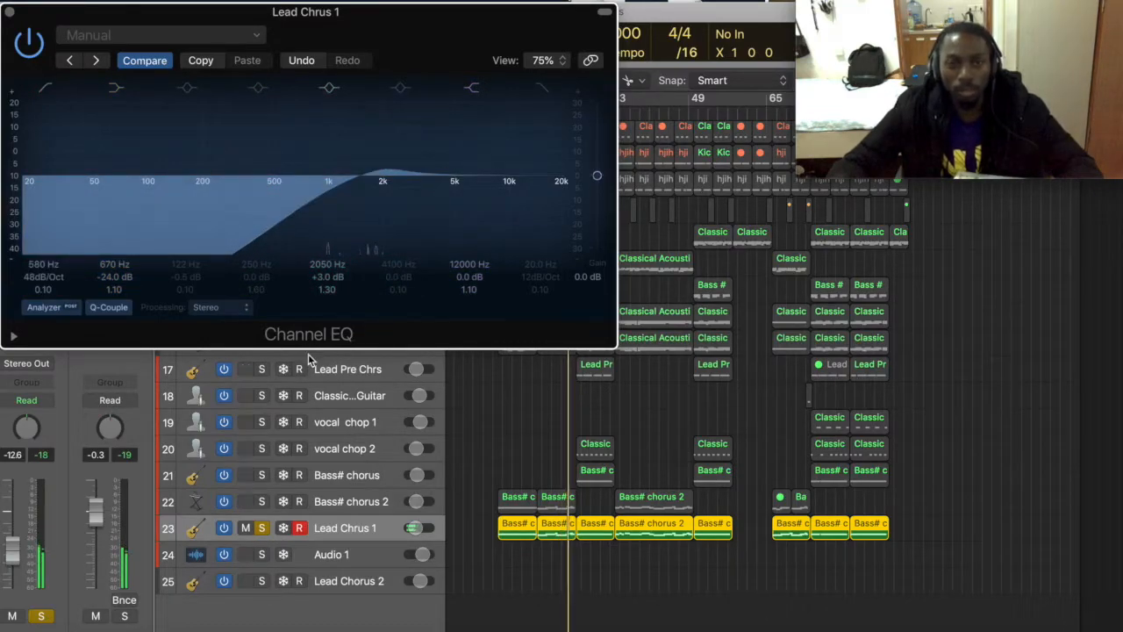
# - Adjust the 2050 Hz peak band to 2000 Hz with a +3.5 dB gain, close the EQ and stop playback
pyautogui.moveTo(383, 173); pyautogui.dragTo(386, 171)
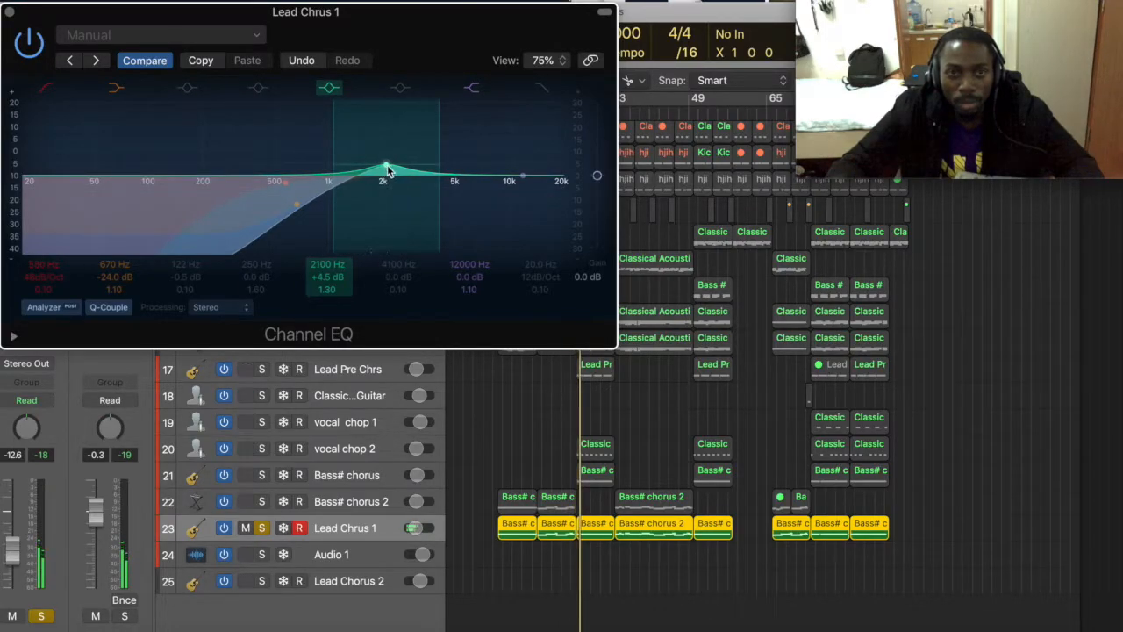
pyautogui.moveTo(387, 167)
pyautogui.mouseDown()
pyautogui.moveTo(388, 112)
pyautogui.moveTo(383, 166)
pyautogui.mouseUp()
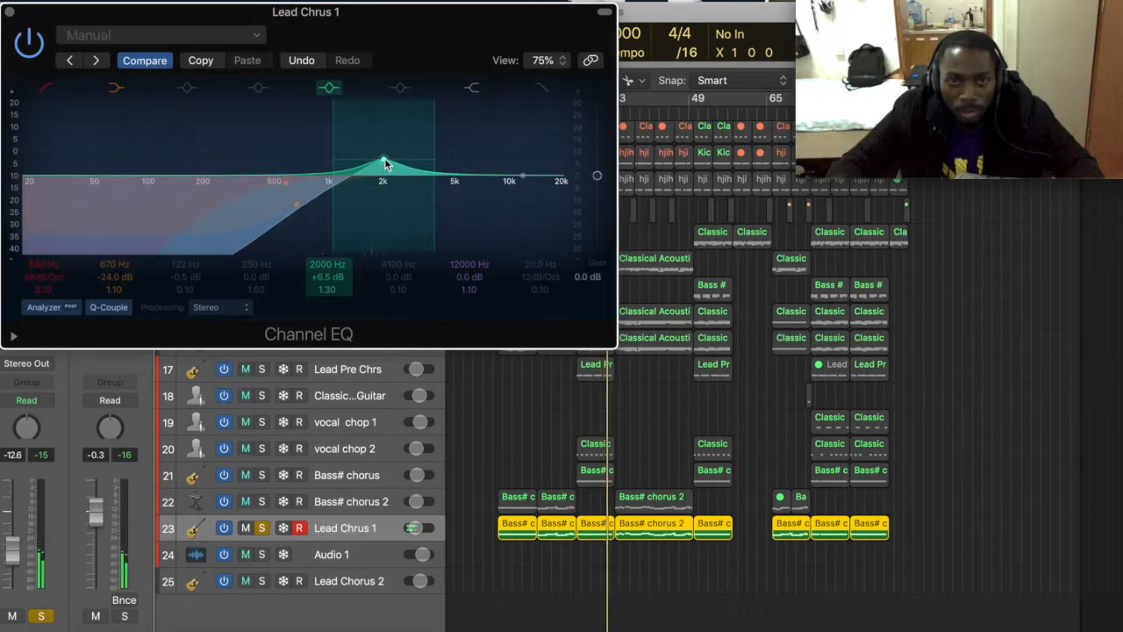
pyautogui.moveTo(384, 162); pyautogui.dragTo(385, 174)
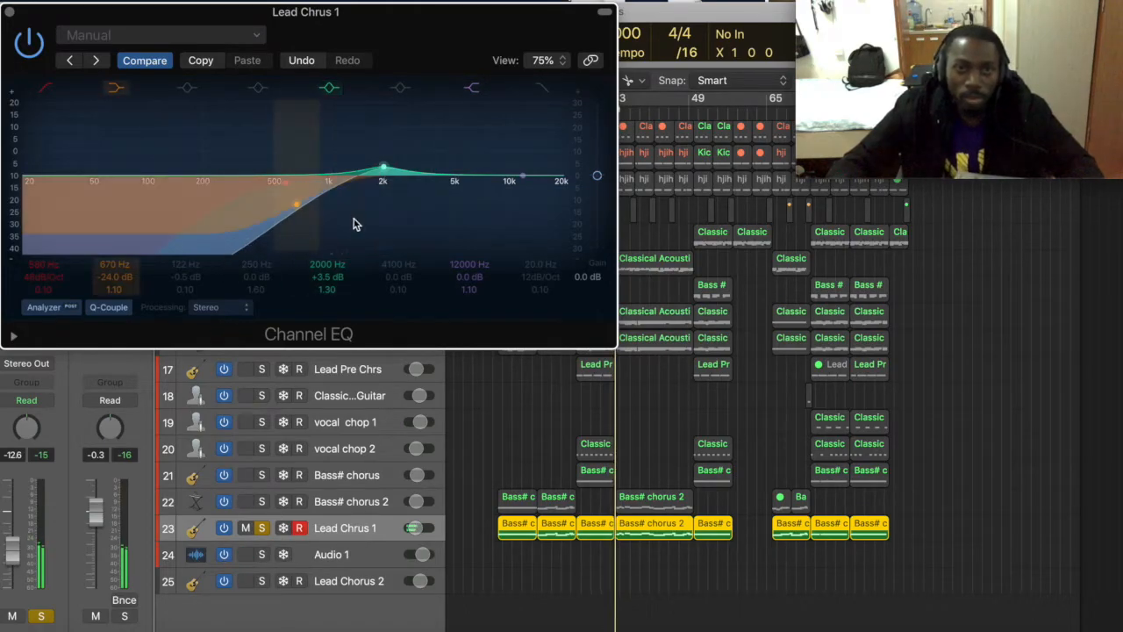
pyautogui.click(9, 12)
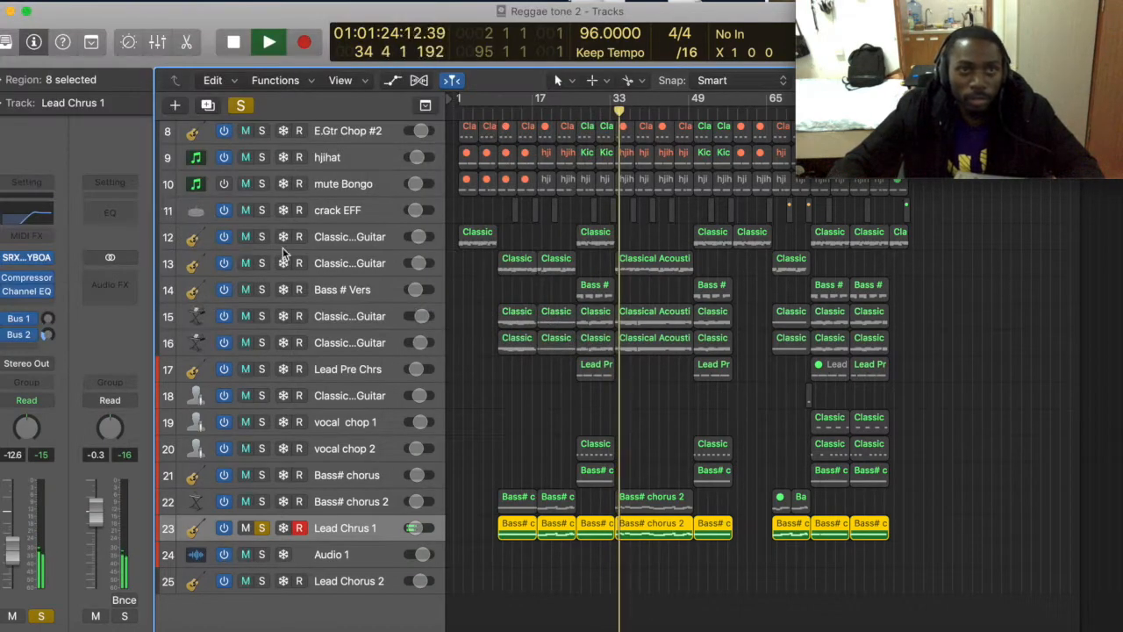
pyautogui.press('space')
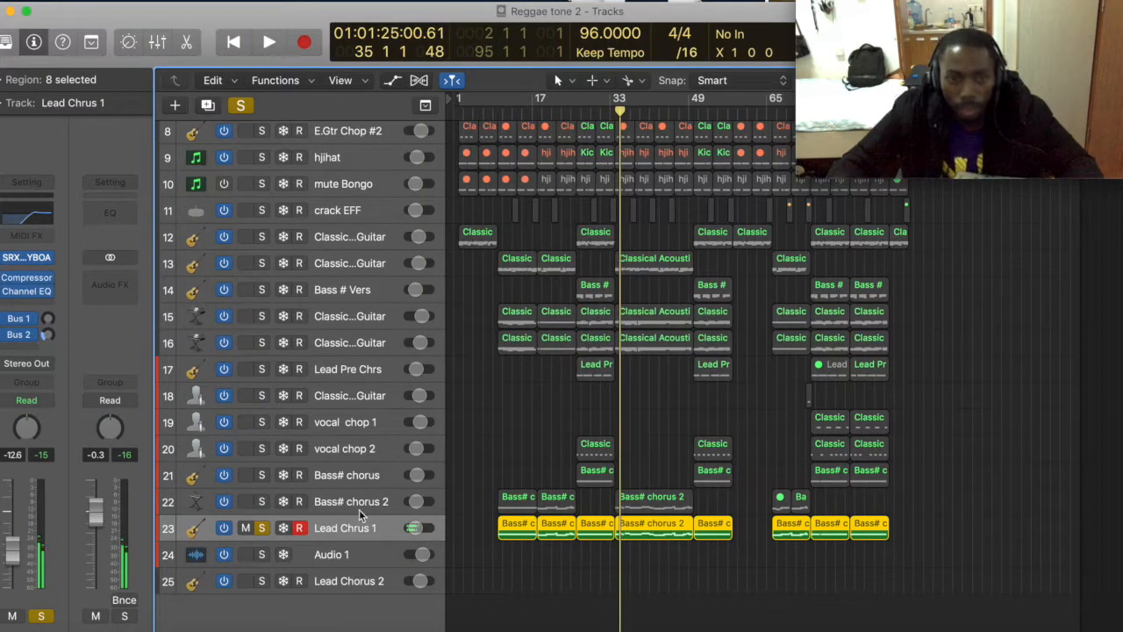
# - Solo Bass# chorus 2 alongside Lead Chrus 1 and toggle the lead's solo off and on during playback to compare
pyautogui.click(262, 502)
pyautogui.press('space')
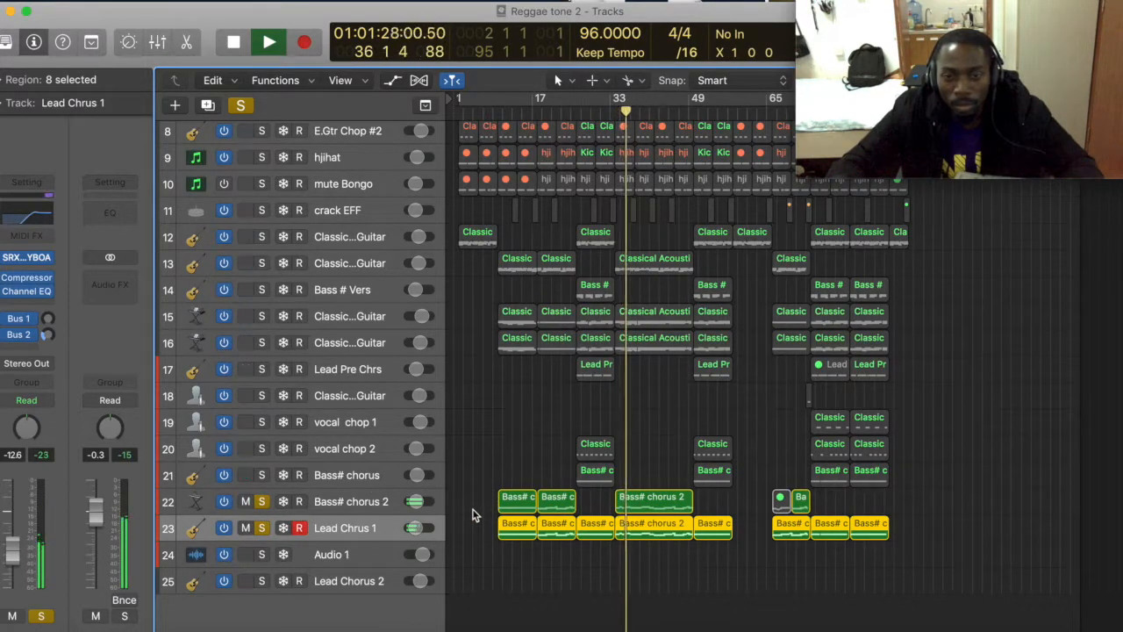
pyautogui.click(261, 530)
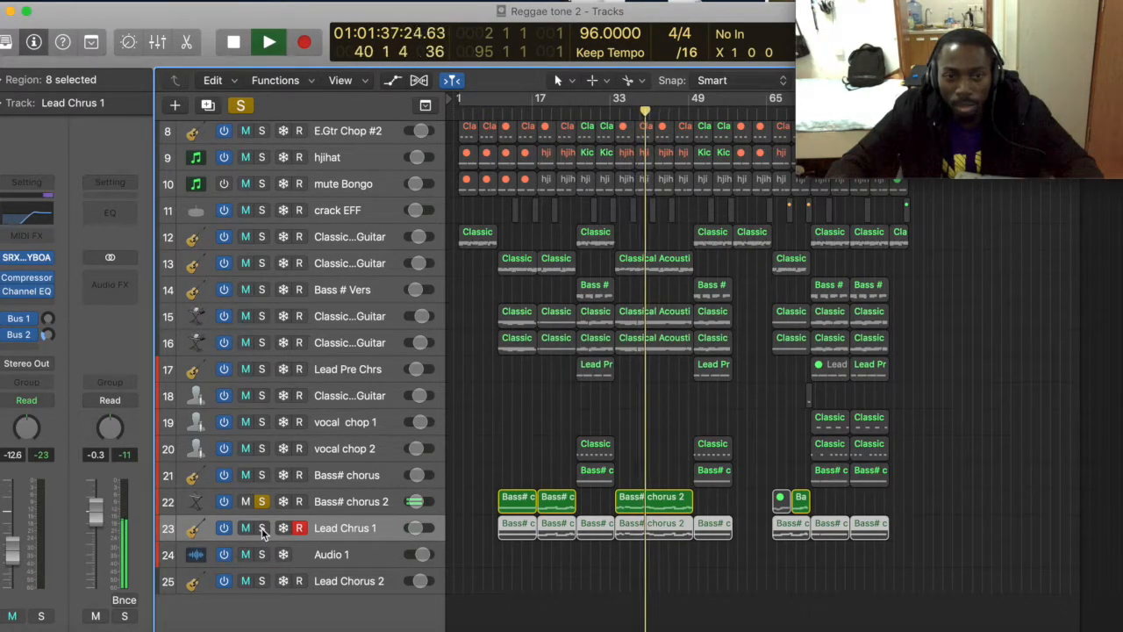
pyautogui.click(262, 527)
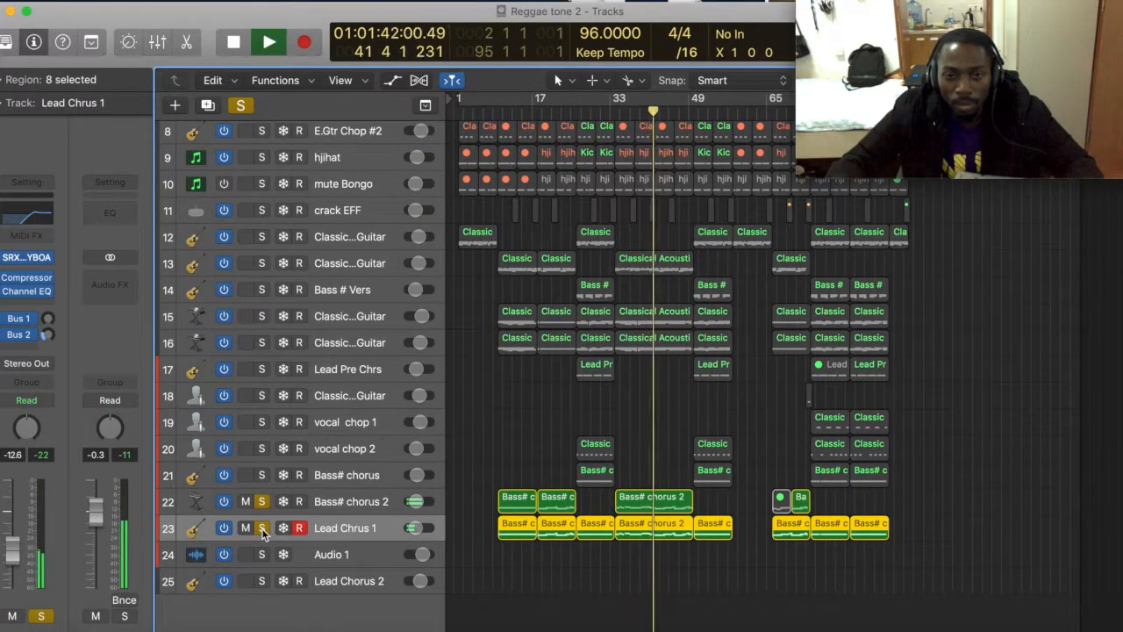
pyautogui.press('space')
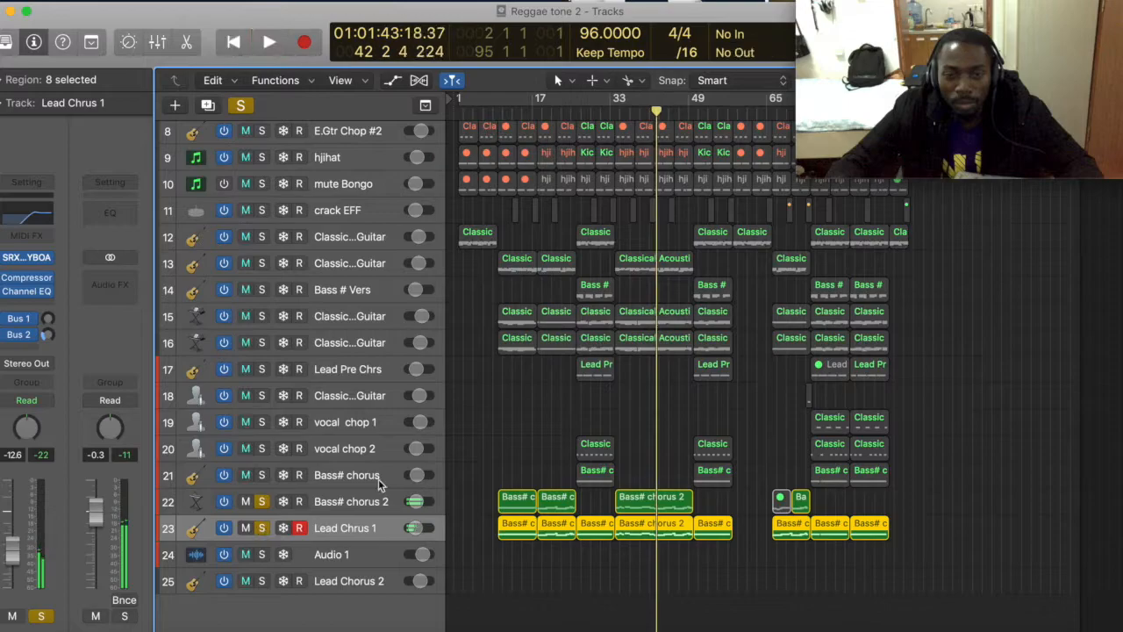
# - Set the playhead to bar 11 and play the soloed Bass# chorus 2 and Lead Chrus 1 together
pyautogui.click(501, 116)
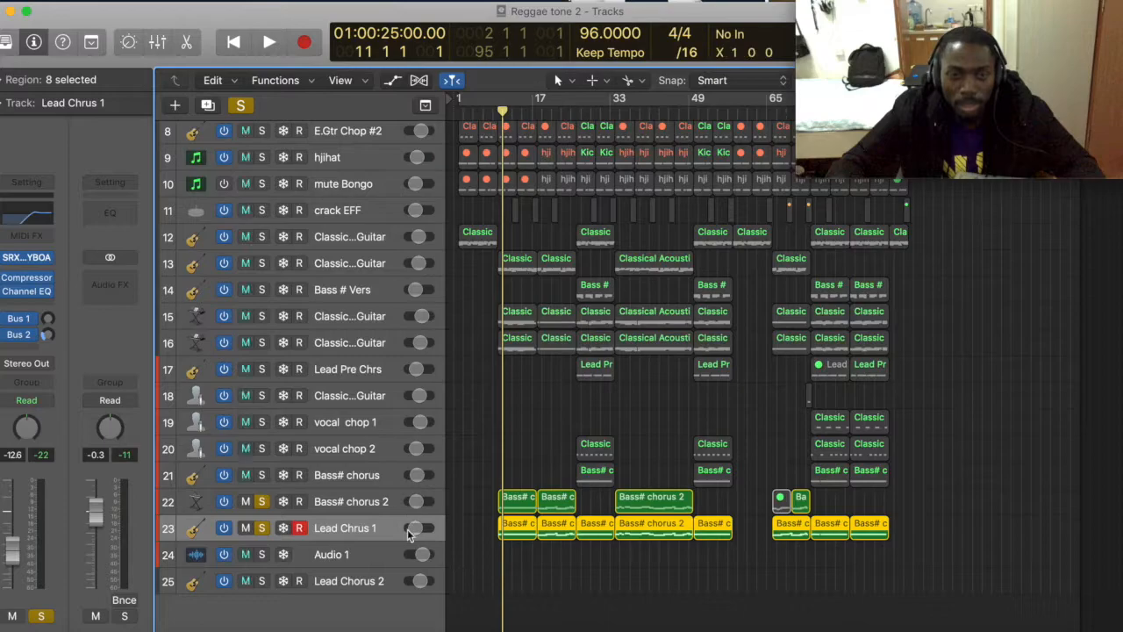
pyautogui.press('space')
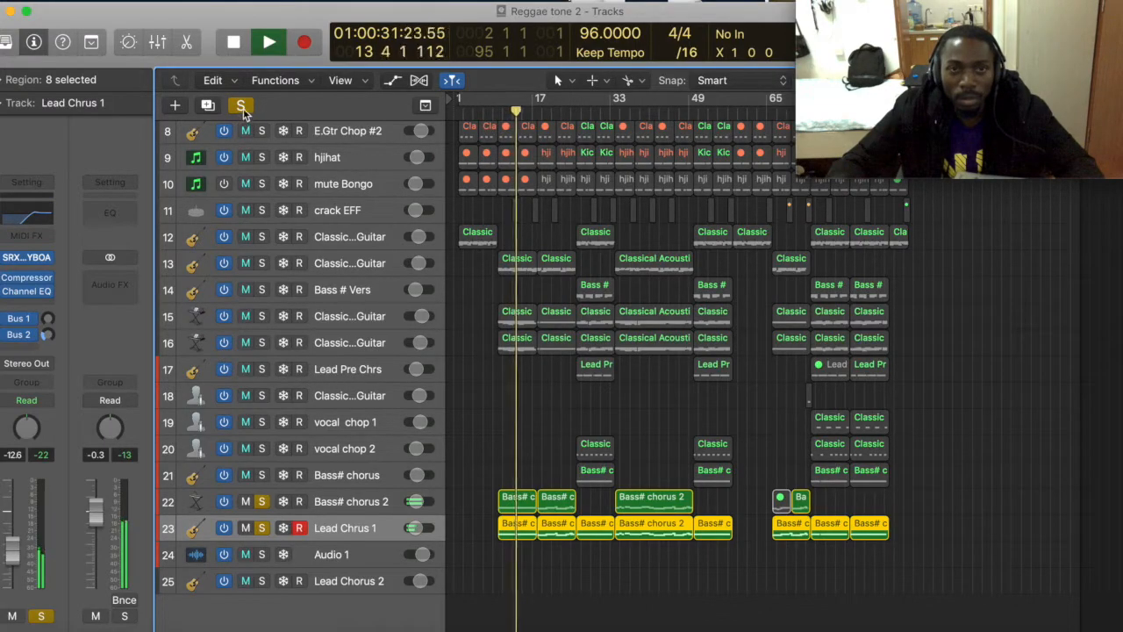
pyautogui.press('space')
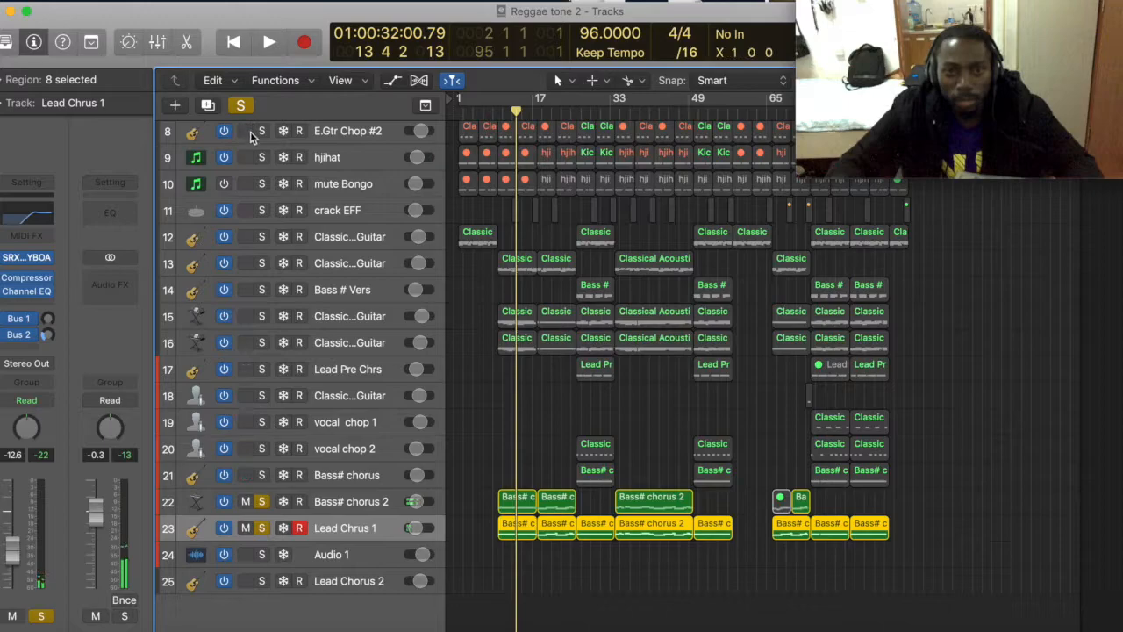
# - Mute Lead Chrus 1 and clear all track solos to play the full mix without the lead
pyautogui.click(247, 528)
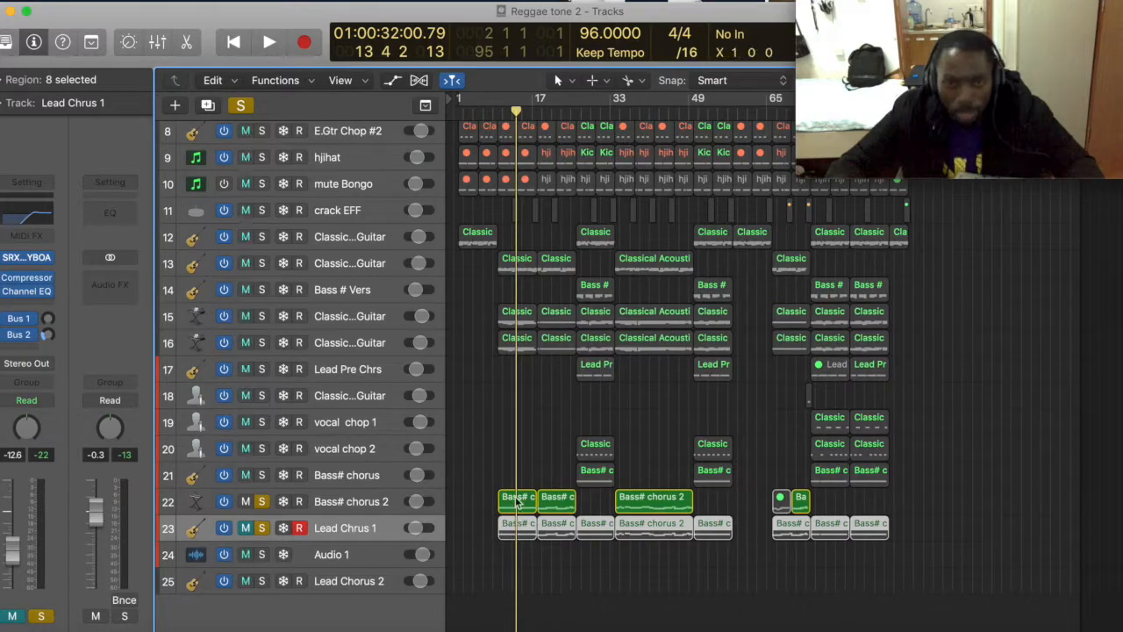
pyautogui.press('space')
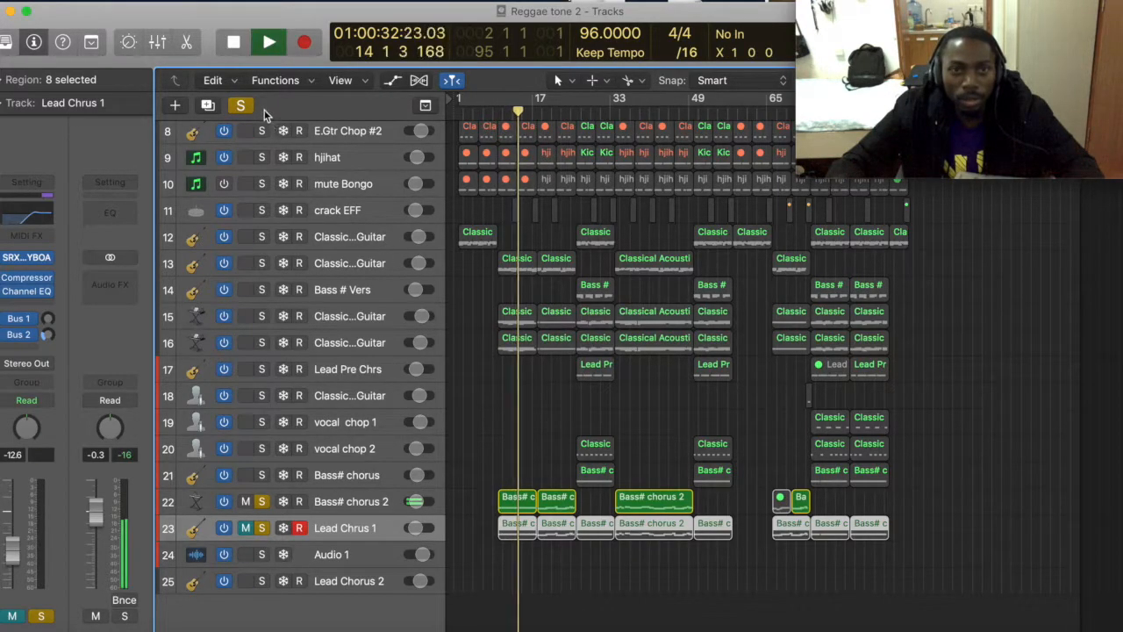
pyautogui.press('space')
pyautogui.click(242, 106)
pyautogui.press('space')
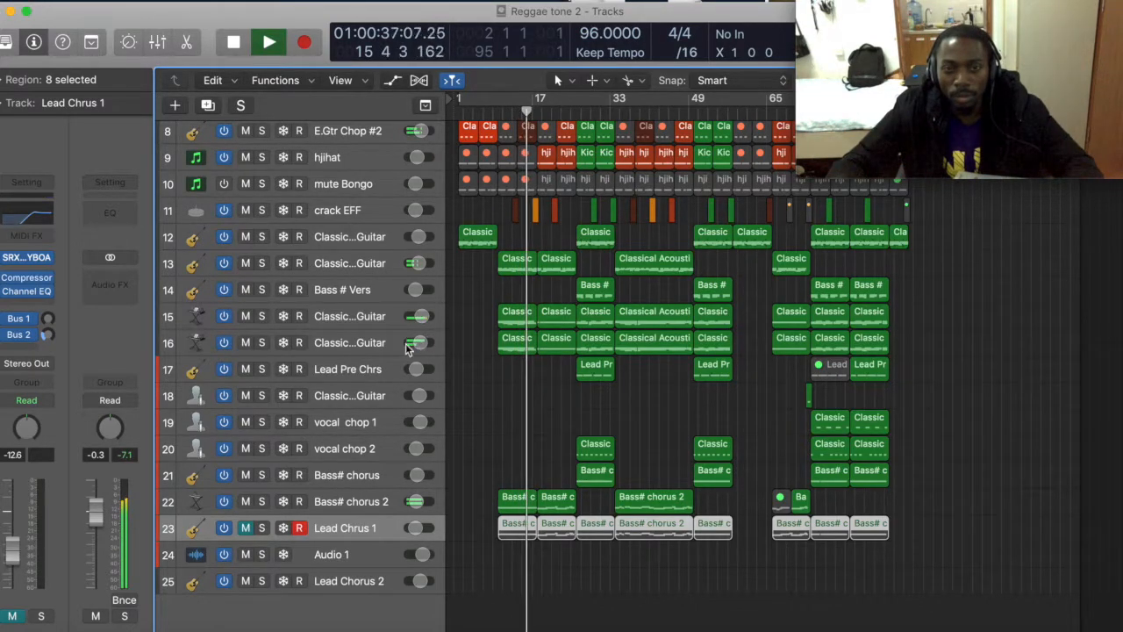
# - Toggle the mute of Lead Chrus 1 during full-mix playback to compare, leave the track unmuted and stop playback
pyautogui.click(246, 529)
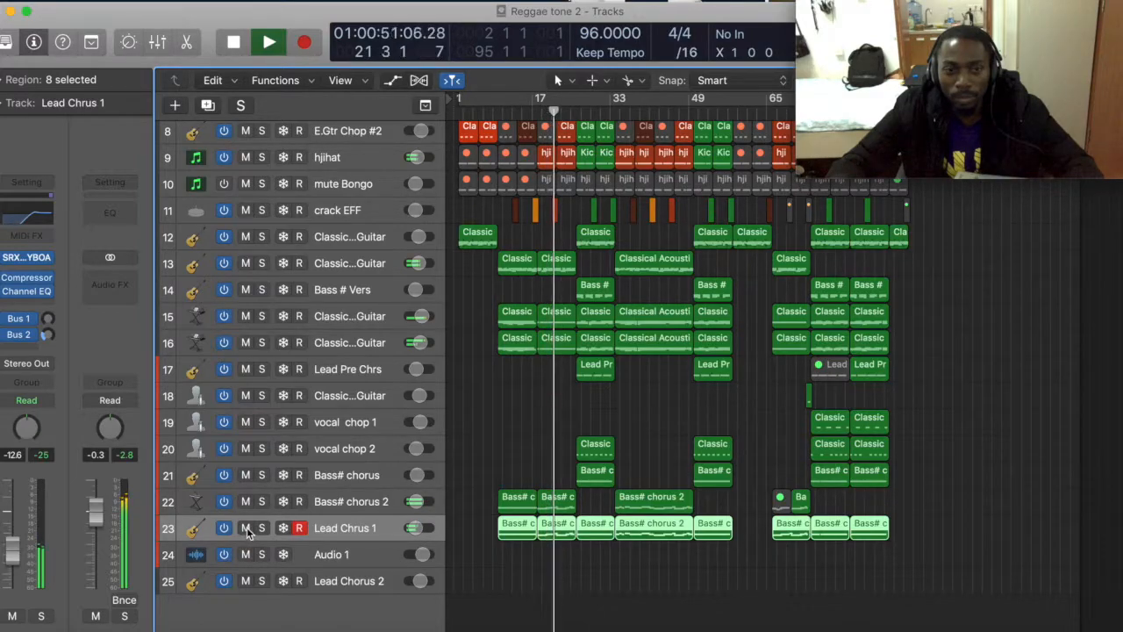
pyautogui.click(247, 528)
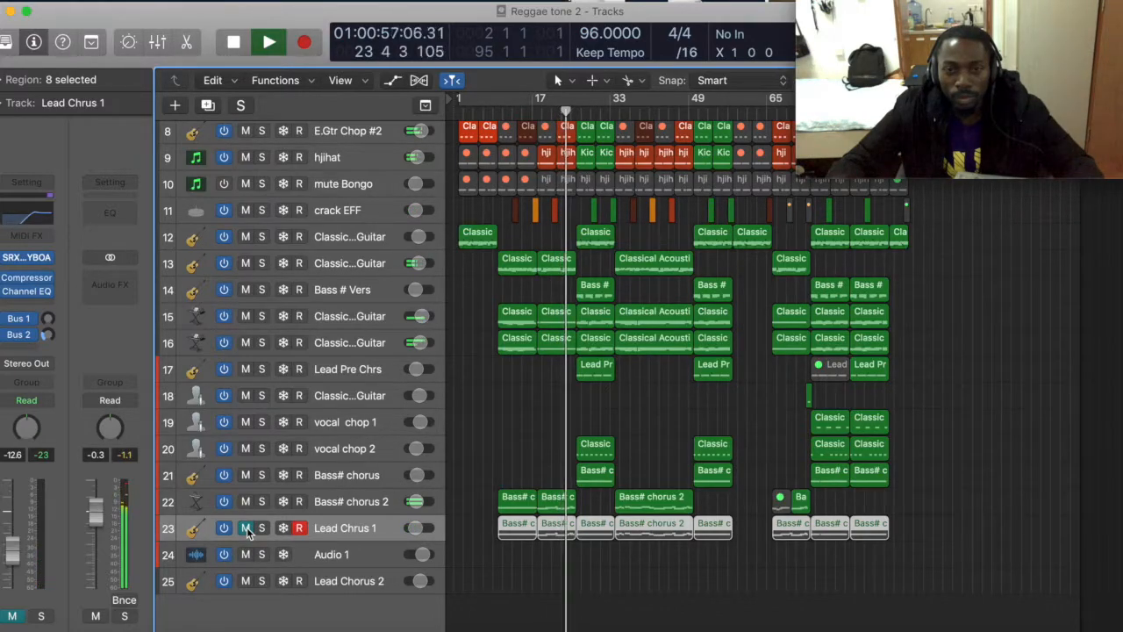
pyautogui.click(246, 528)
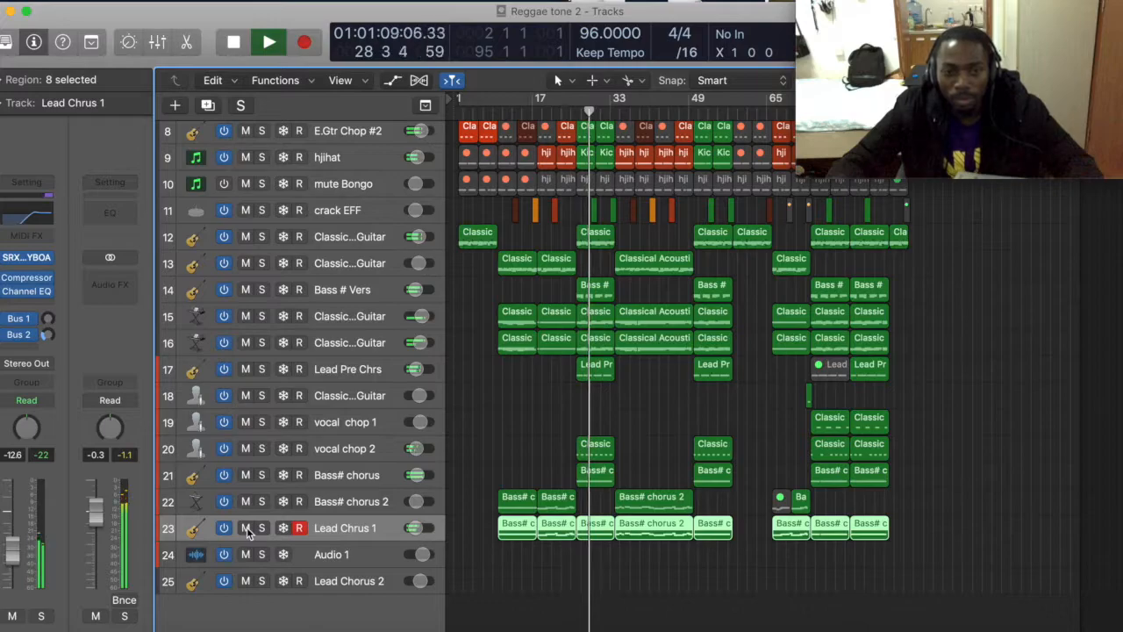
pyautogui.click(247, 529)
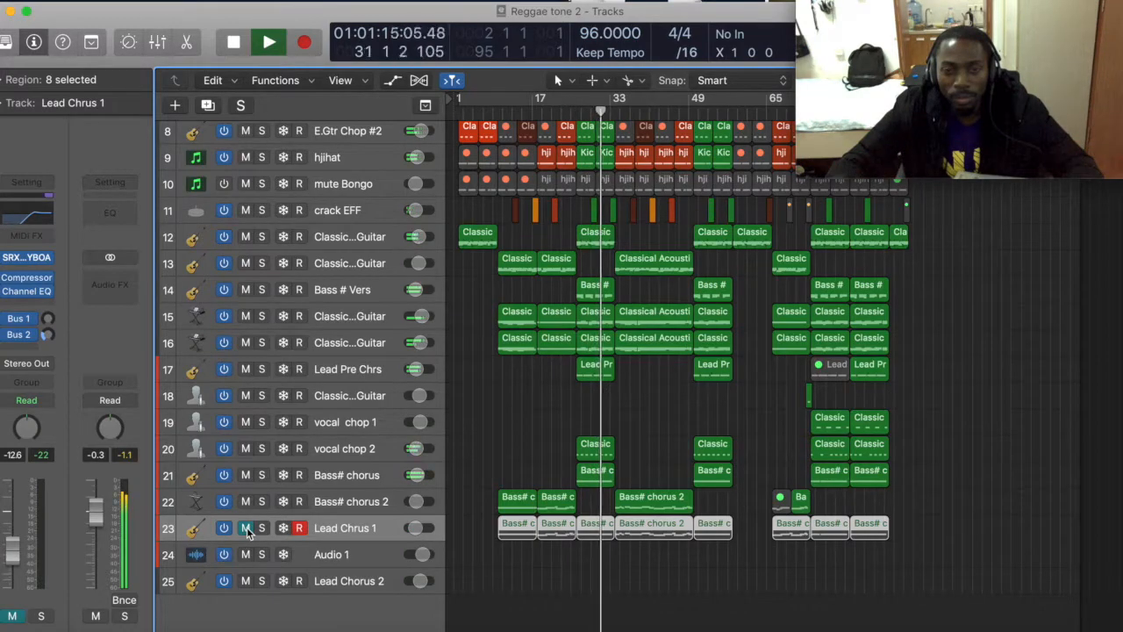
pyautogui.click(247, 528)
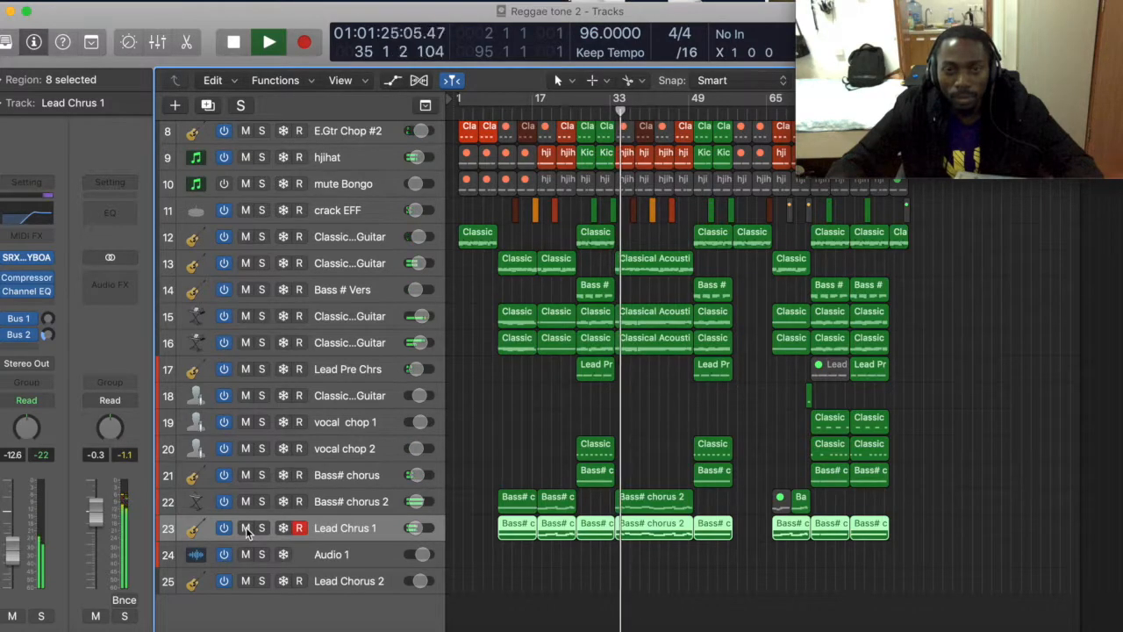
pyautogui.press('space')
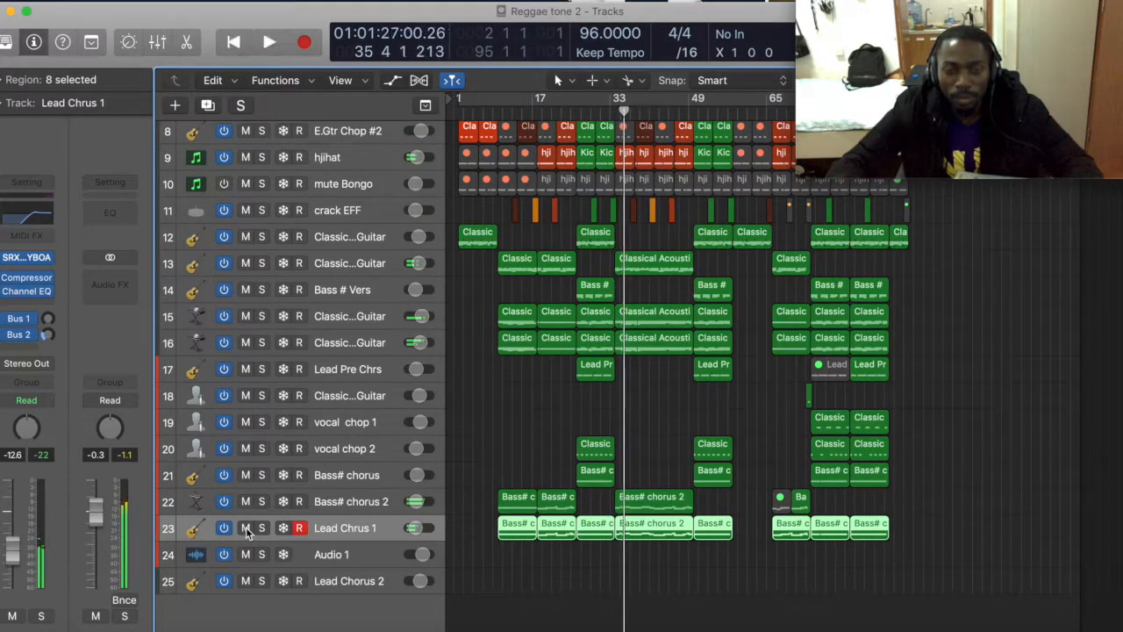